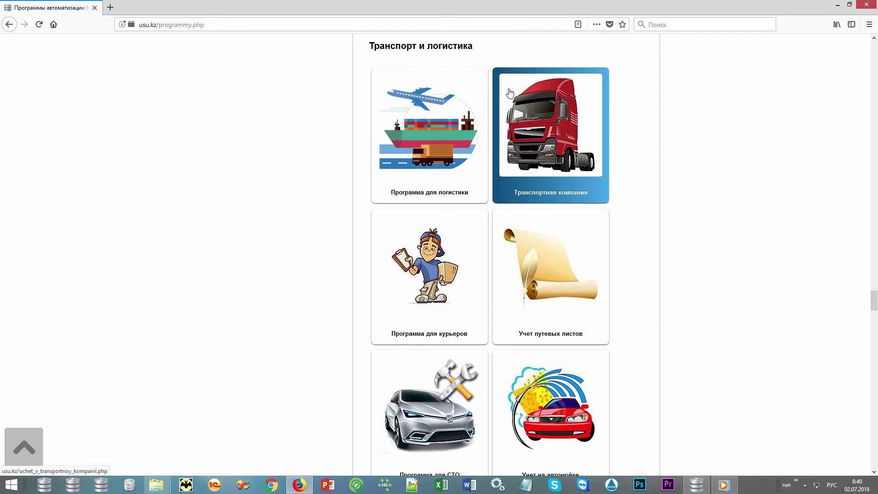
click(471, 91)
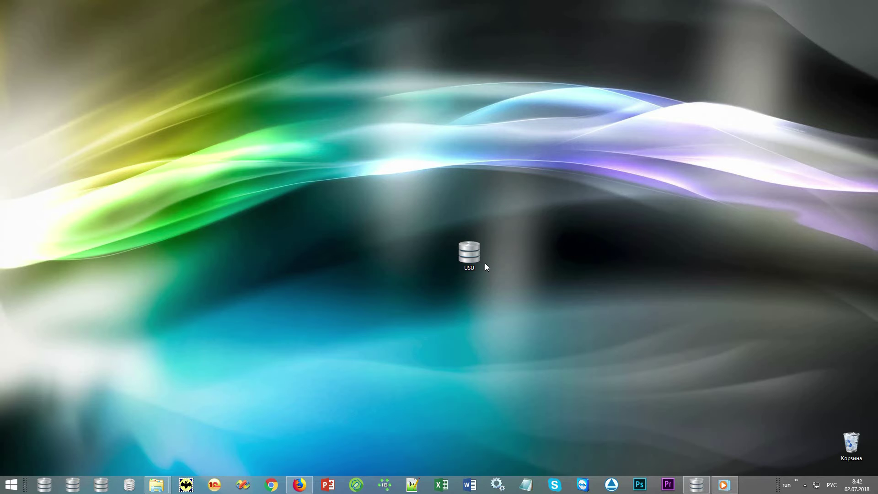
Launch USU from the desktop and sign in with the user name, the account password and the role MAIN
double_click(476, 256)
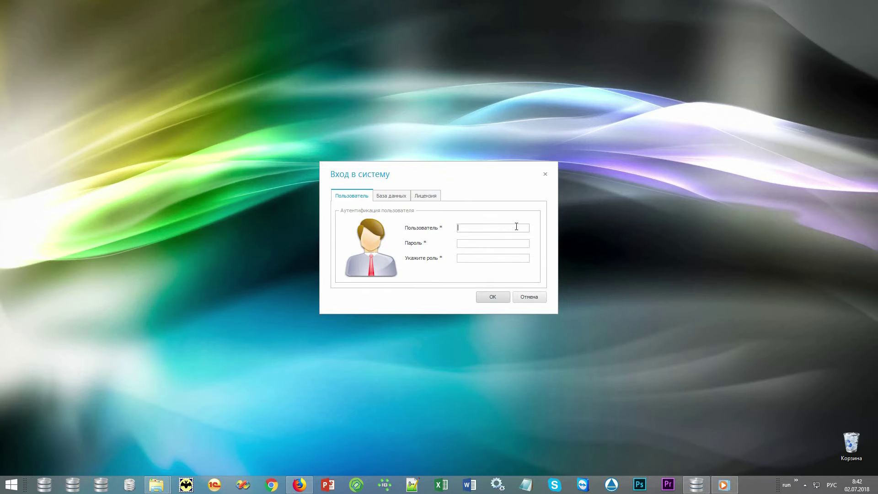
key(alt+shift)
text(NIKOLAY)
text(*)
click(515, 257)
text(MAIN)
click(501, 296)
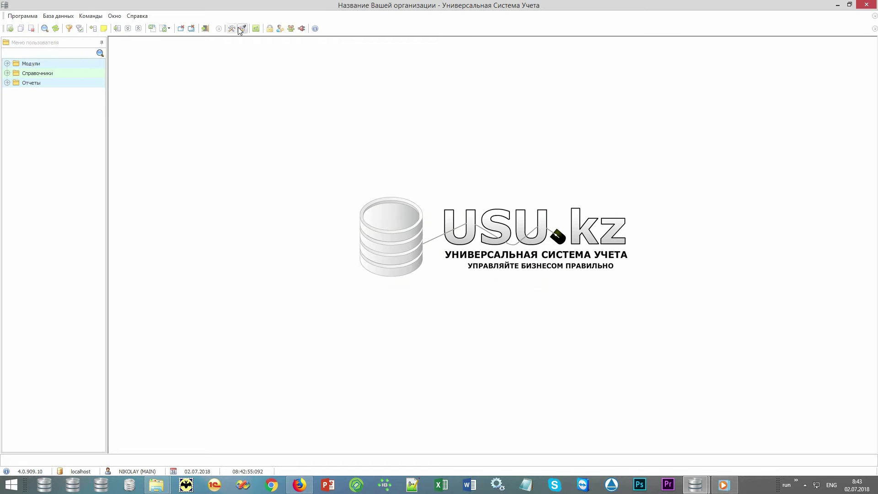
Look through the available interface styles and exit the Интерфейс dialog without picking another style
click(243, 28)
click(535, 234)
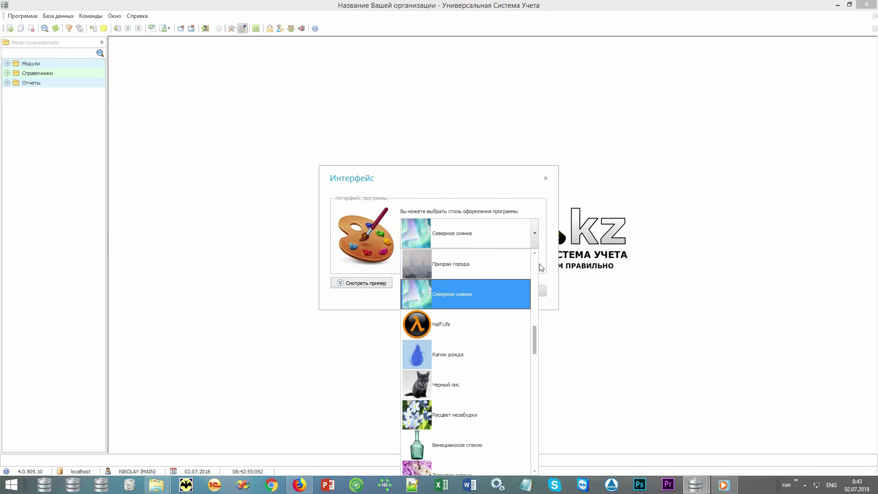
drag(537, 341, 538, 290)
click(550, 249)
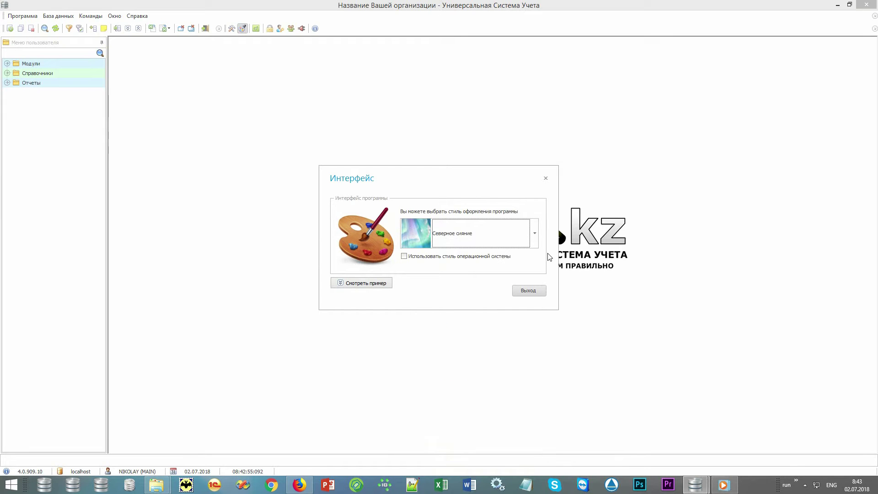
click(531, 291)
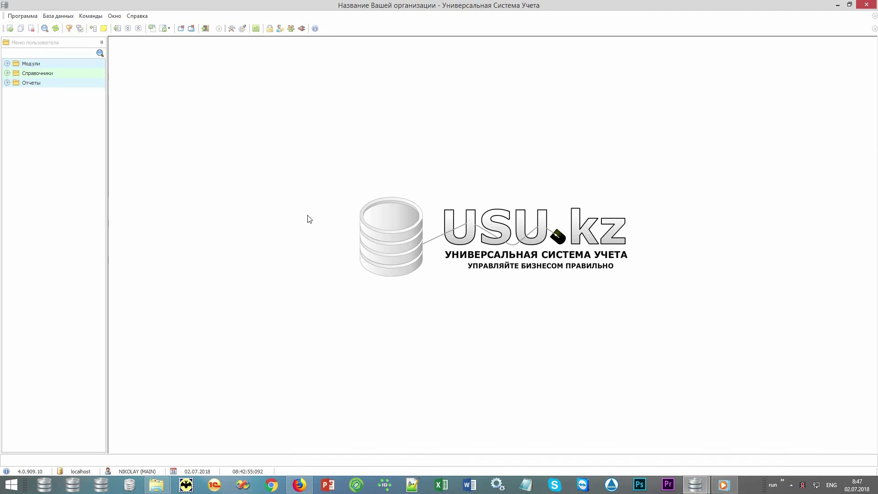
click(72, 42)
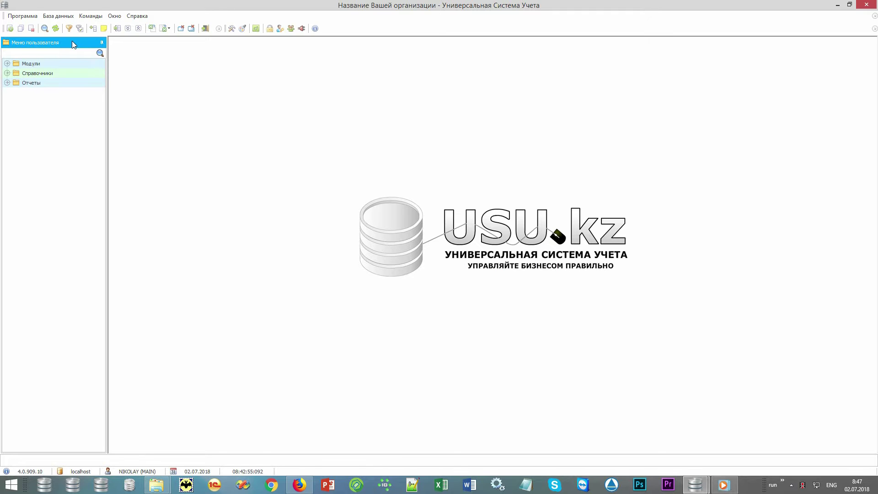
click(67, 65)
click(67, 73)
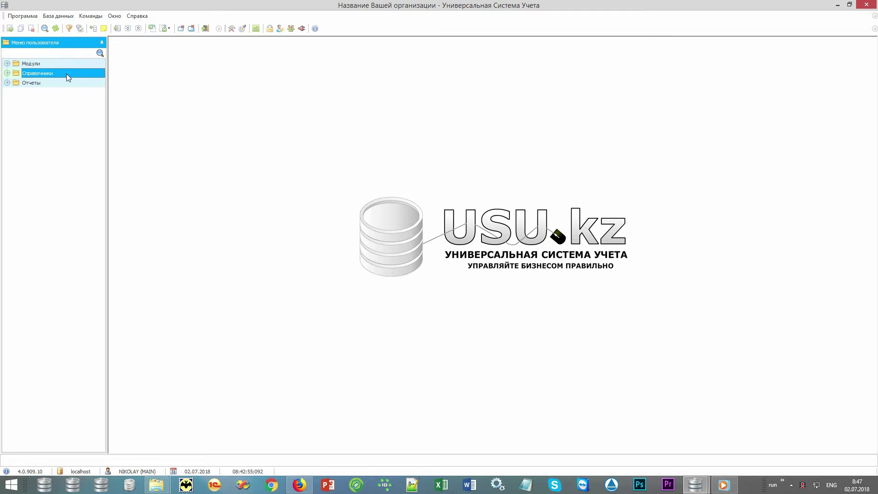
click(65, 83)
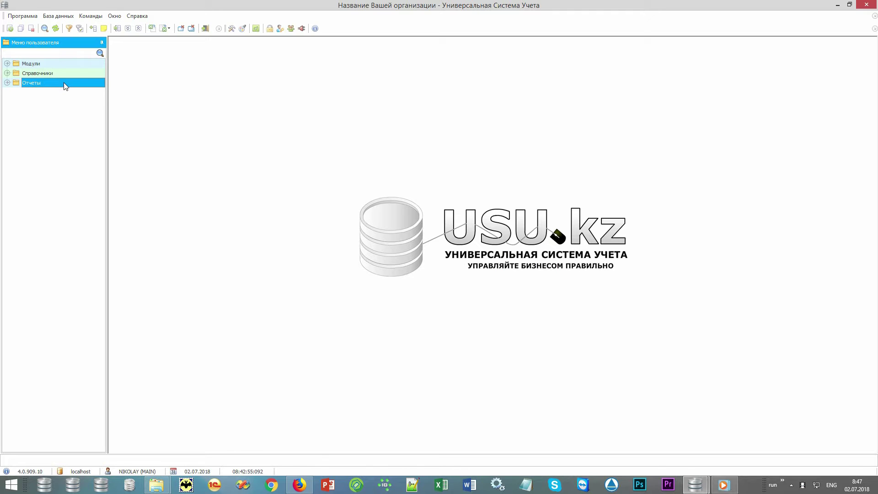
Open the Валюты and Способы оплаты directories from the Деньги group of Справочники
double_click(91, 71)
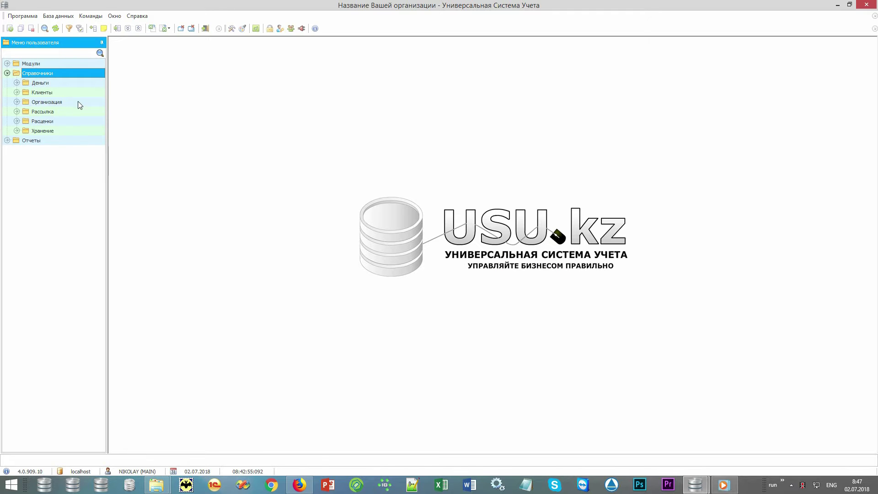
double_click(81, 82)
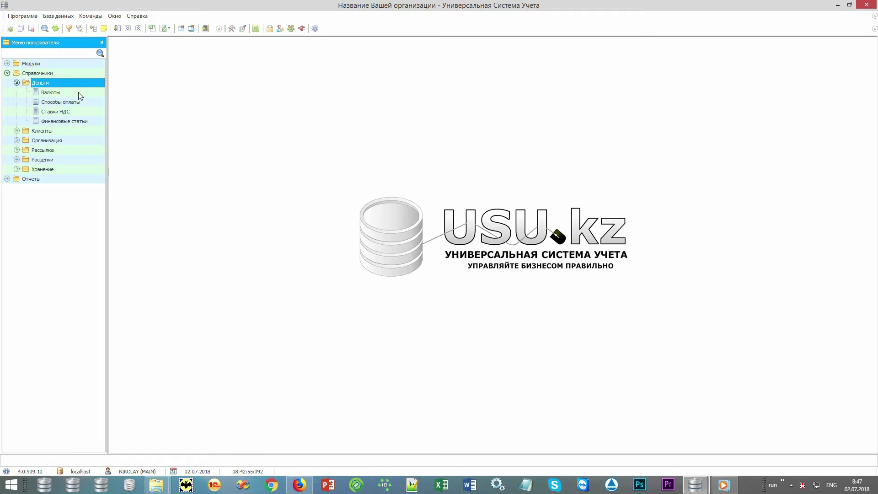
double_click(78, 92)
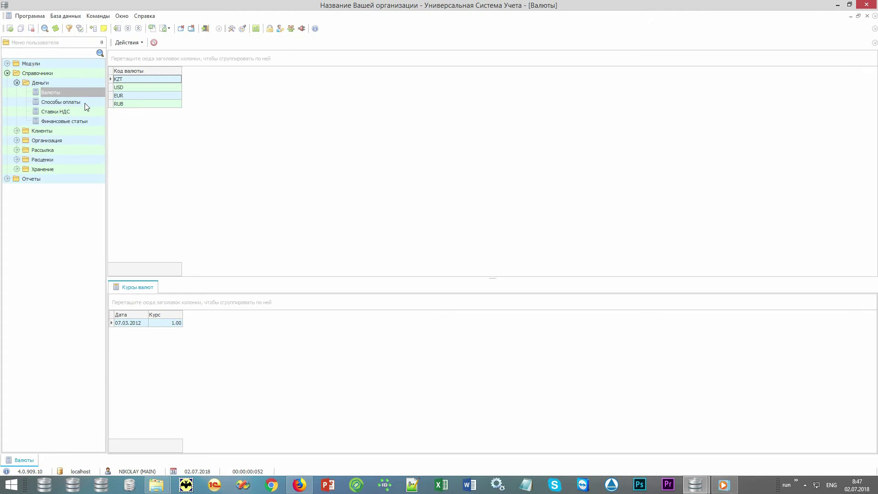
click(84, 103)
double_click(84, 103)
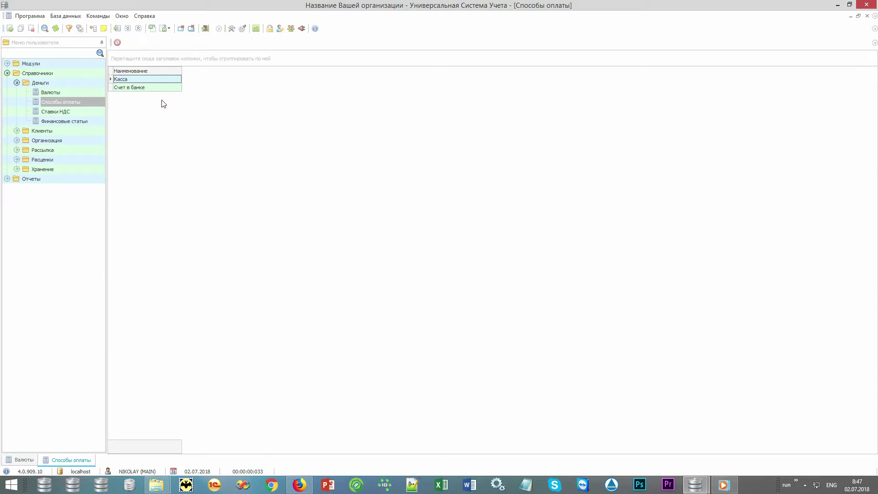
Open the Категории контрагентов directory under Клиенты, and the Отделения and Сотрудники directories under Организация
double_click(92, 130)
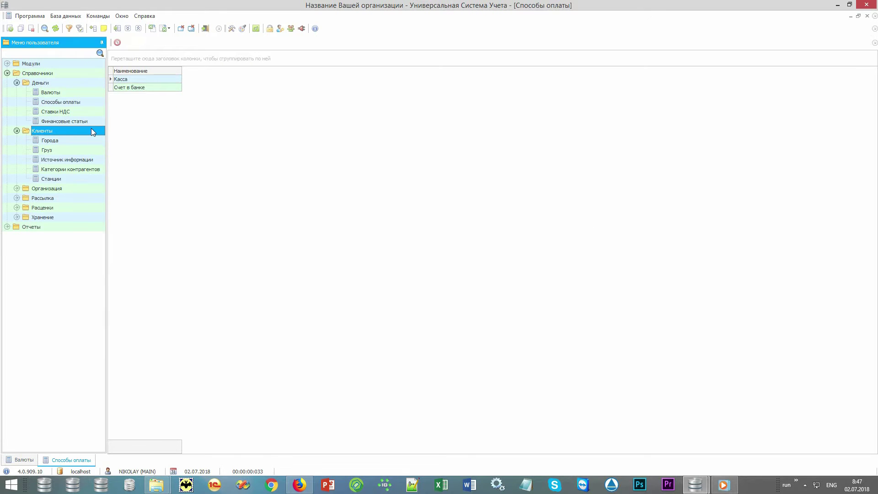
double_click(84, 169)
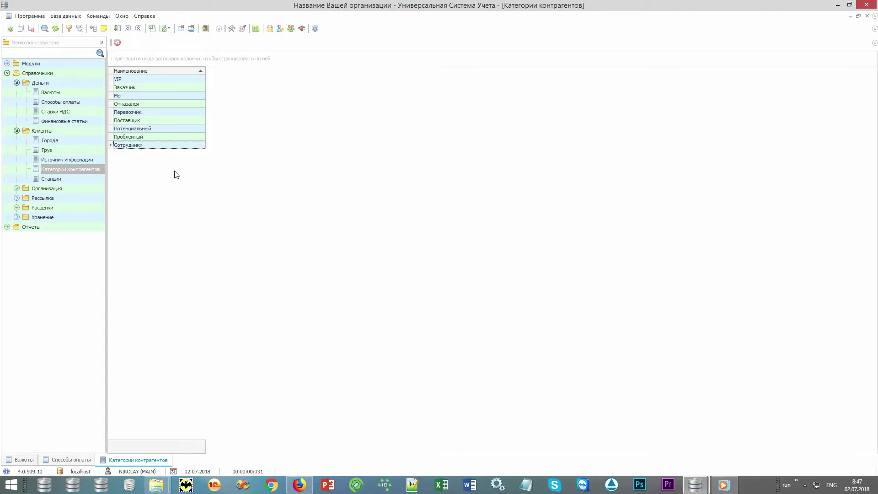
double_click(72, 188)
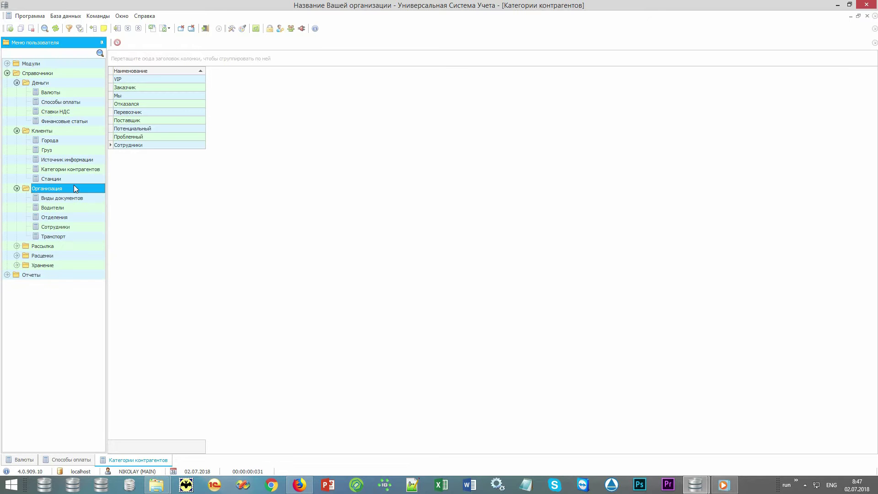
double_click(72, 218)
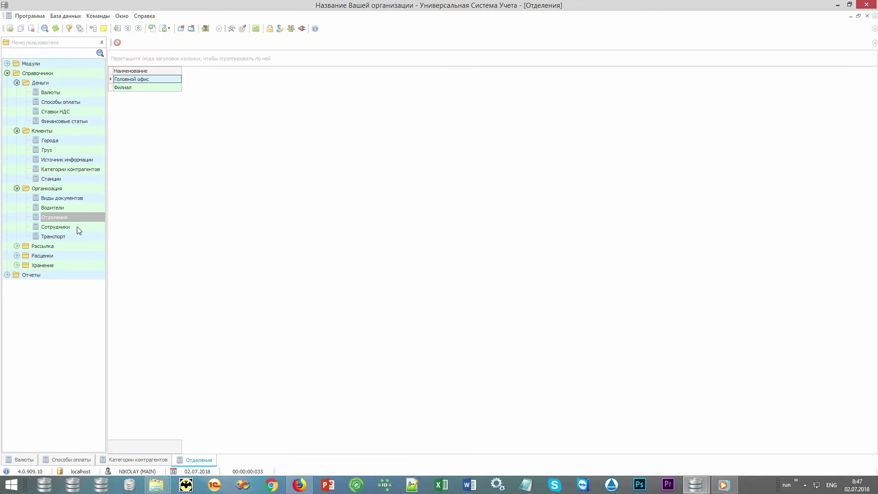
double_click(77, 227)
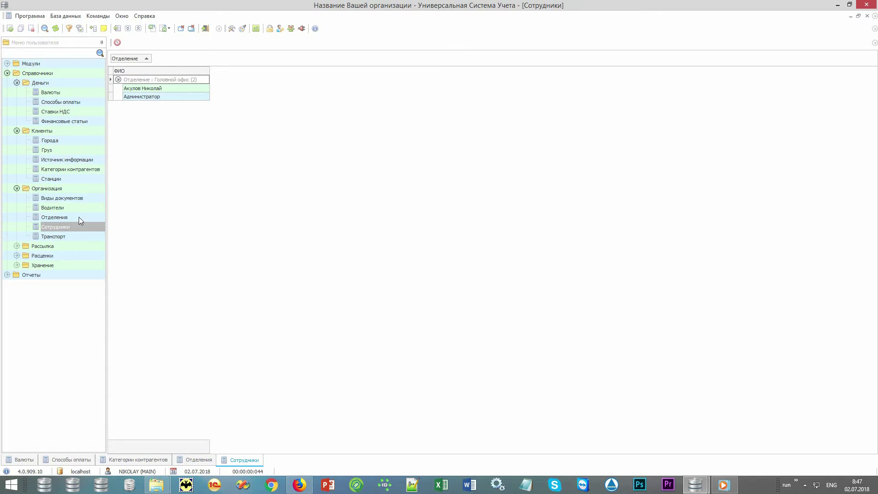
Open the Шаблоны directory under Рассылка and go through the Скидки and Груз прибыл templates
double_click(68, 246)
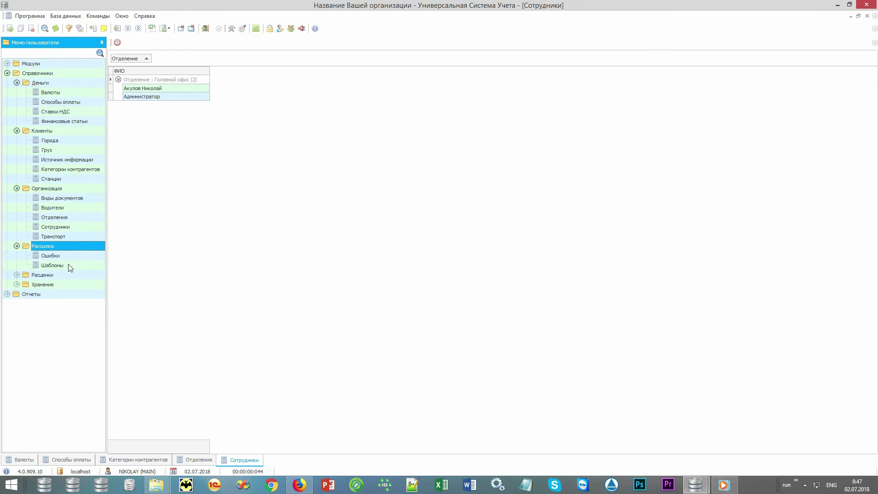
double_click(70, 265)
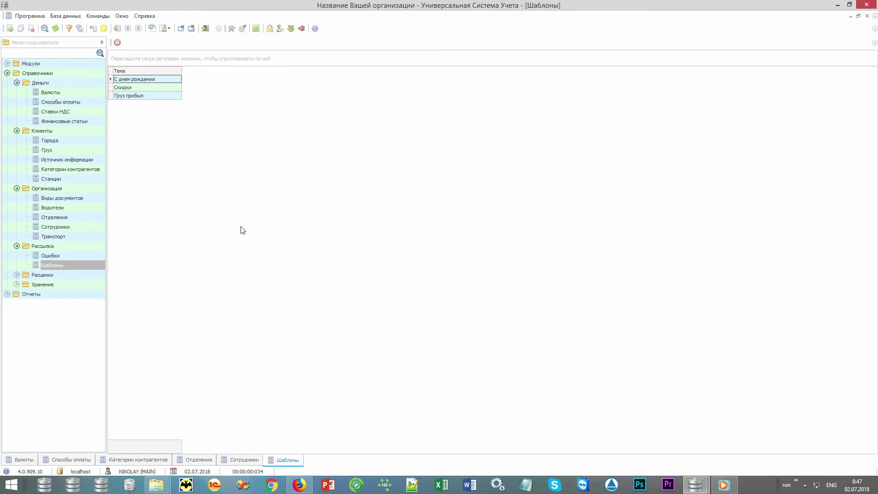
click(160, 88)
click(157, 96)
Generate the Массовая рассылка report from the Рассылка group of Отчеты with no filter values
double_click(82, 295)
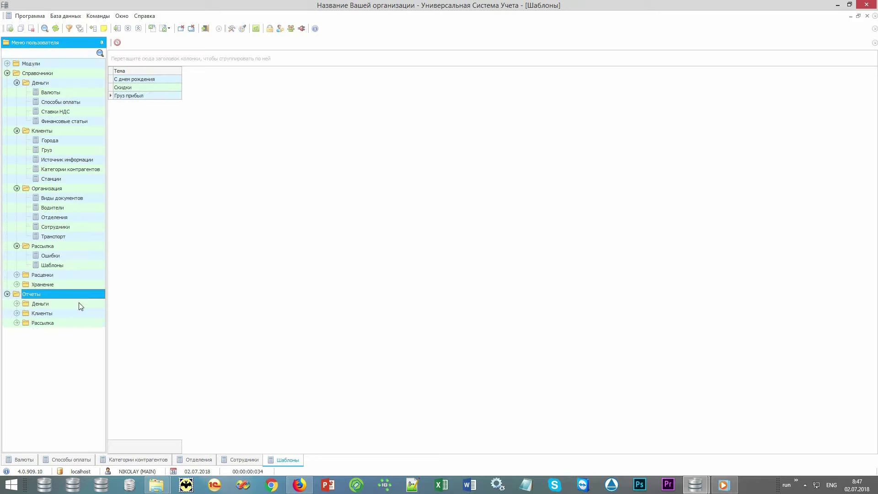
double_click(60, 323)
double_click(71, 341)
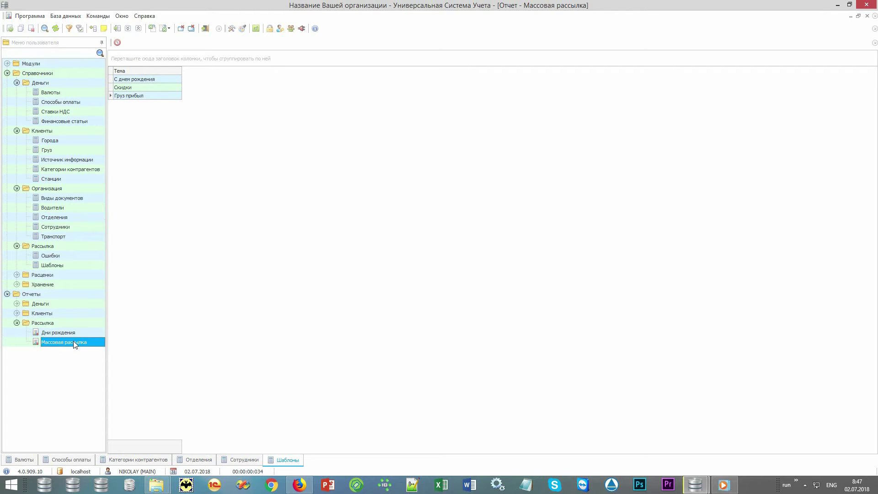
click(437, 444)
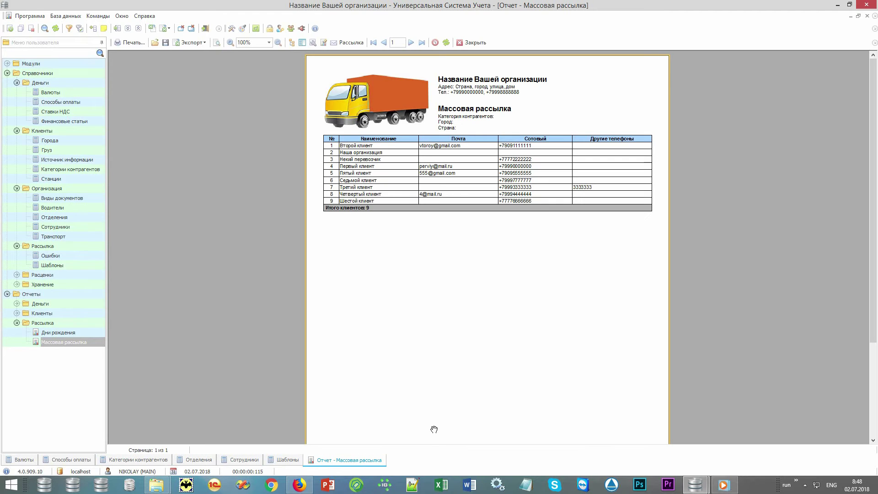
Review the delivery channels, message fields and template choices for creating a mailing from the report, and cancel without creating it
click(350, 43)
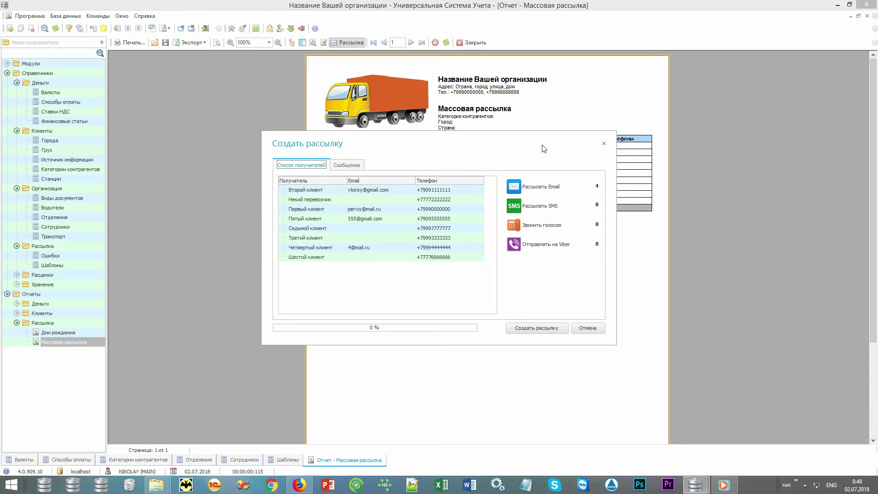
click(558, 188)
click(552, 208)
click(552, 245)
click(554, 226)
click(359, 165)
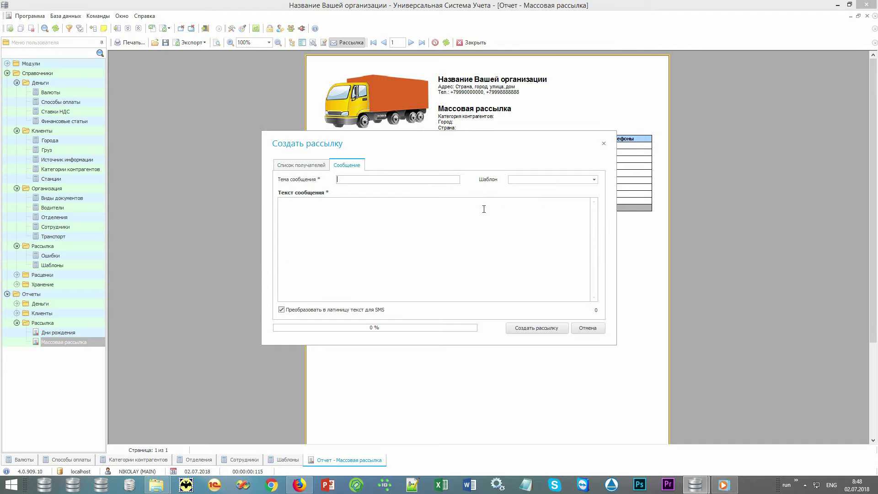
click(594, 180)
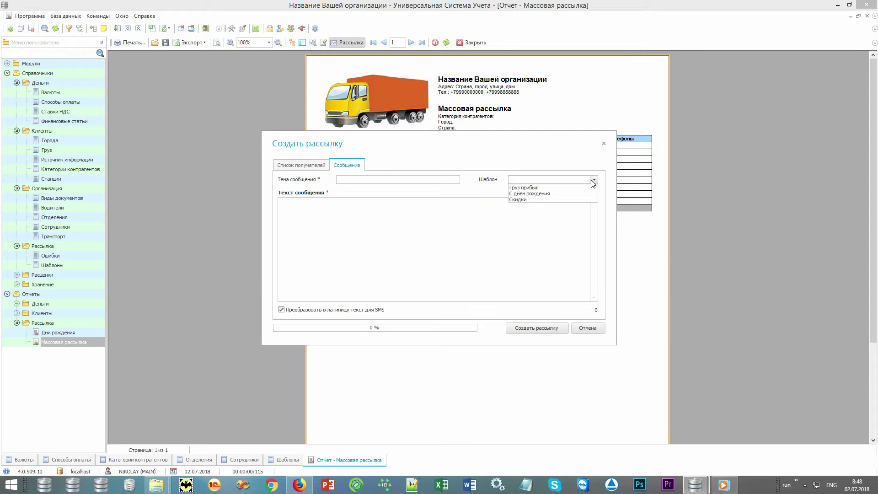
click(594, 182)
click(590, 330)
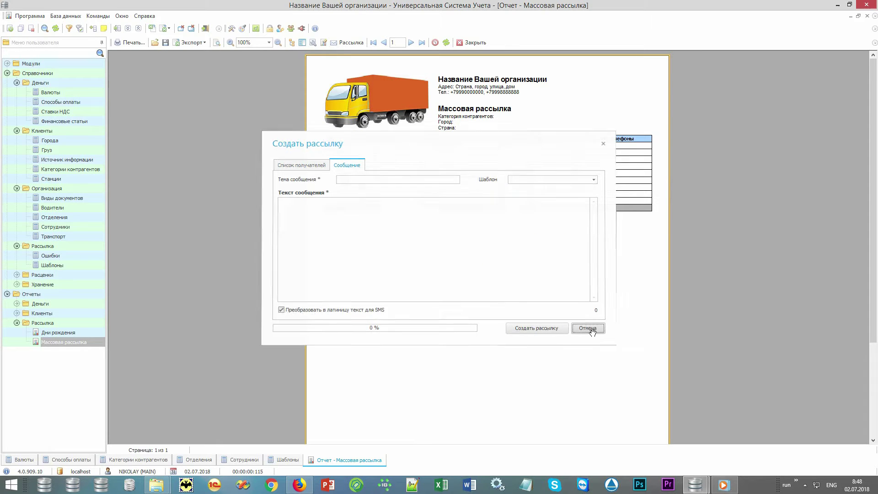
Open the Тарифы directory under Расценки and the Ячейки directory under Хранение
double_click(88, 275)
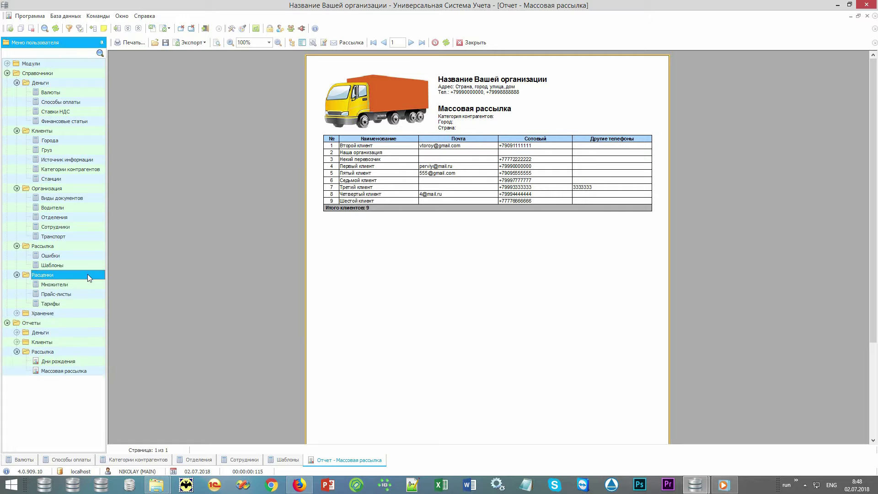
double_click(69, 304)
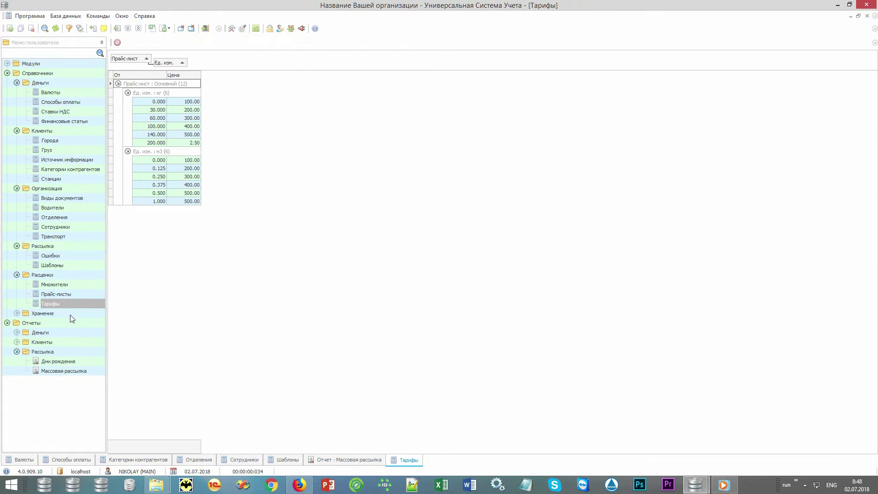
click(69, 313)
click(70, 315)
double_click(69, 322)
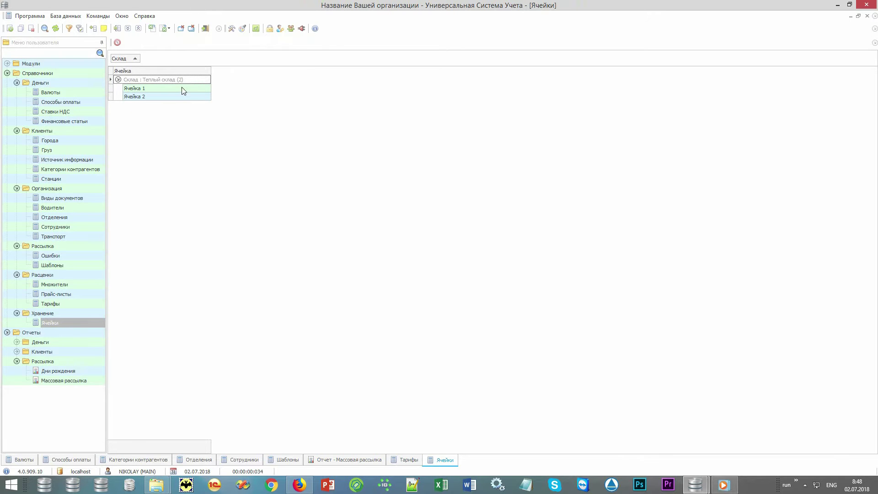
Collapse the Отчеты section with its Рассылка group and the whole Справочники section in the user menu
click(16, 361)
click(7, 332)
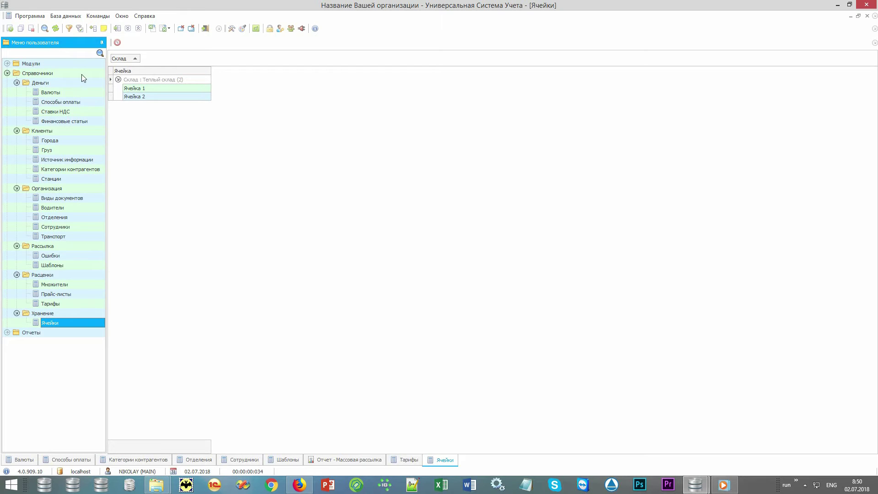
double_click(81, 74)
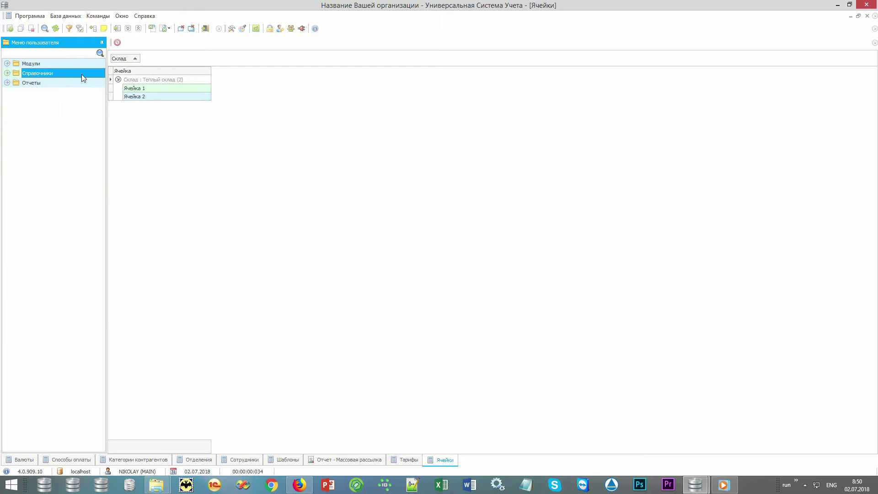
Open the Заявки module from the Организация group of Модули
double_click(87, 64)
double_click(82, 74)
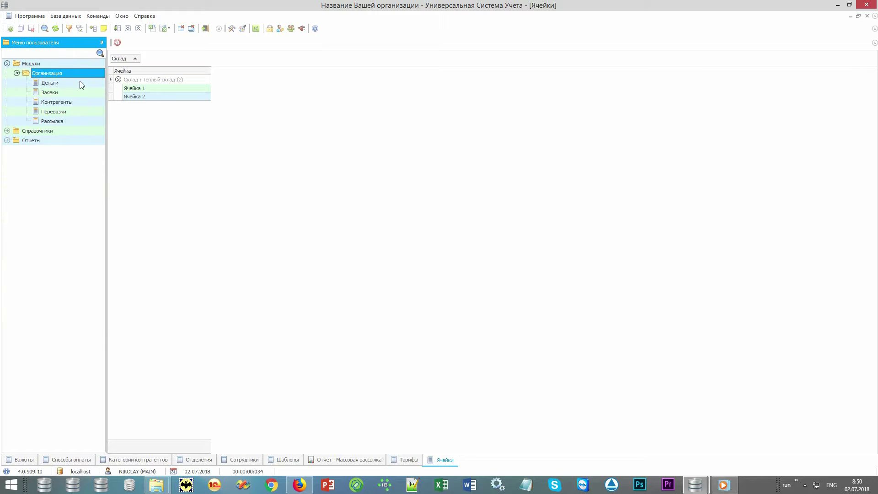
double_click(76, 92)
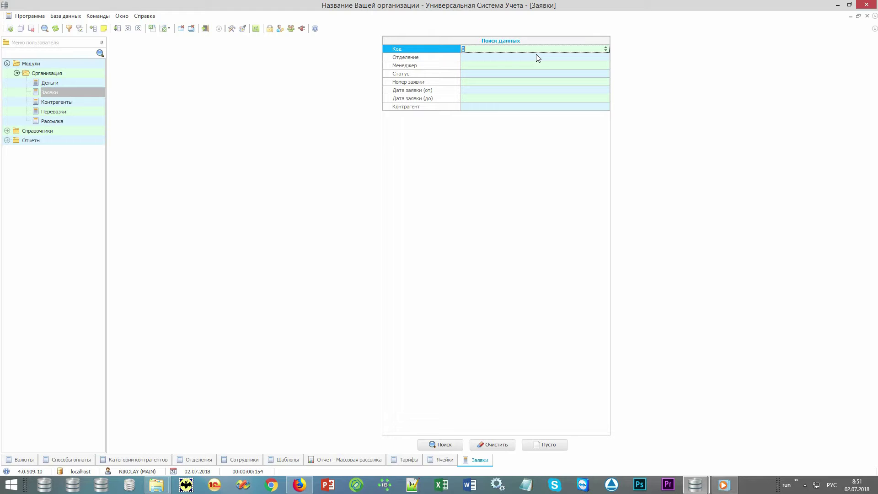
Review the search criteria for requests: Отделение, Менеджер, Статус, Номер заявки, Дата заявки and Контрагент
click(450, 59)
click(449, 69)
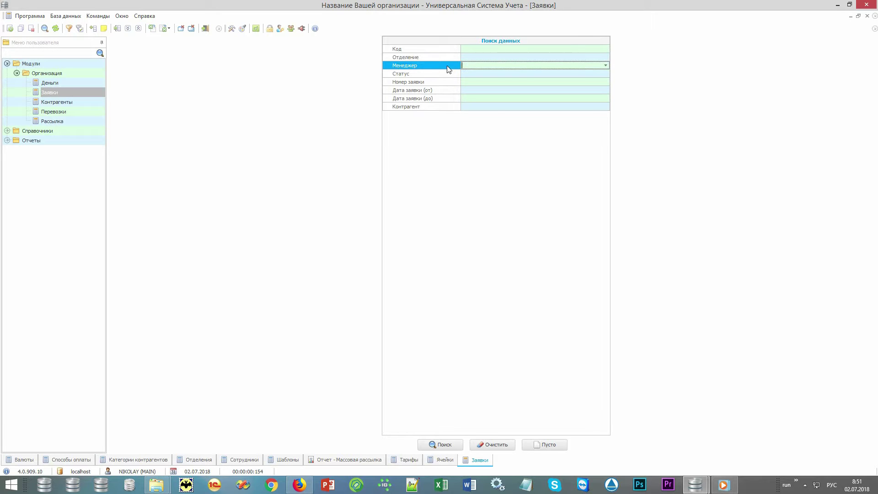
click(448, 75)
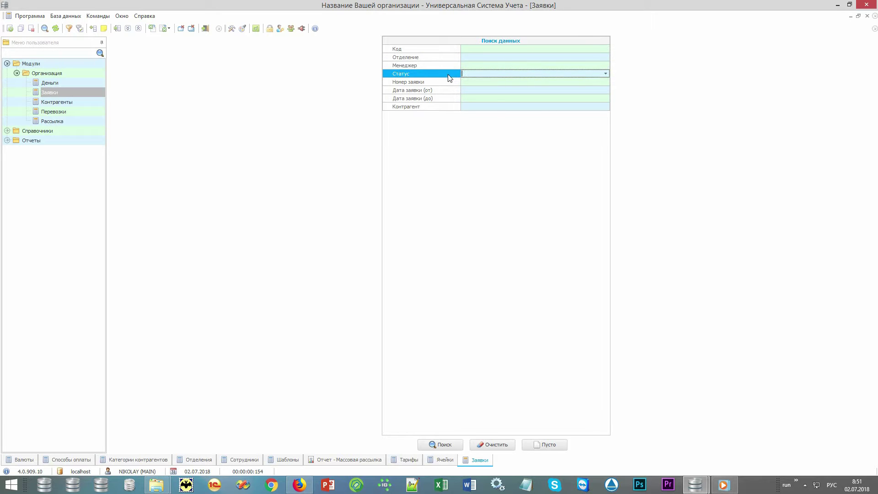
click(450, 83)
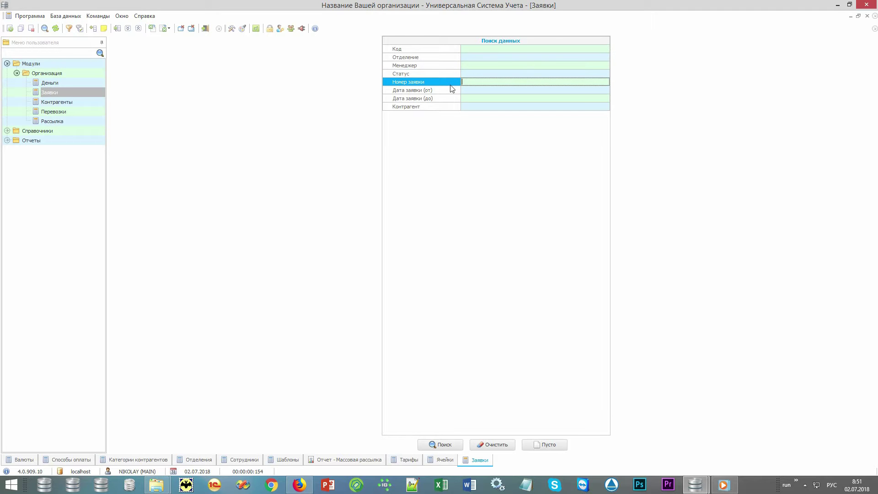
click(445, 91)
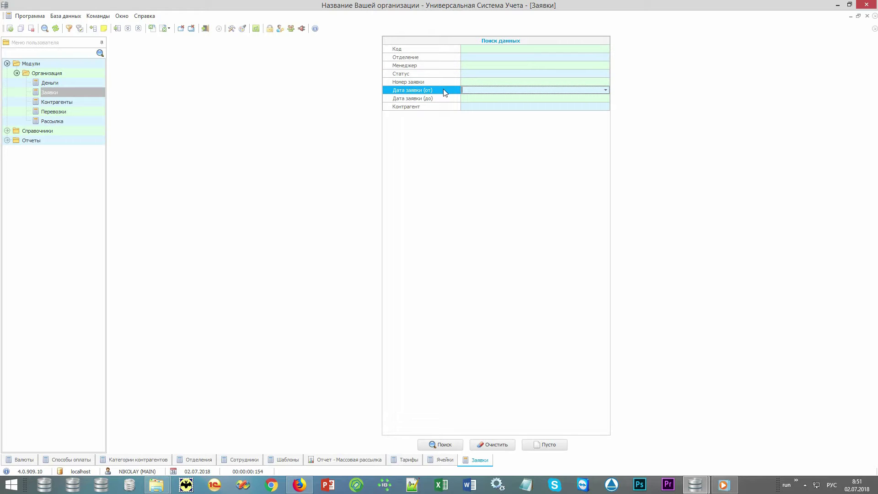
click(444, 110)
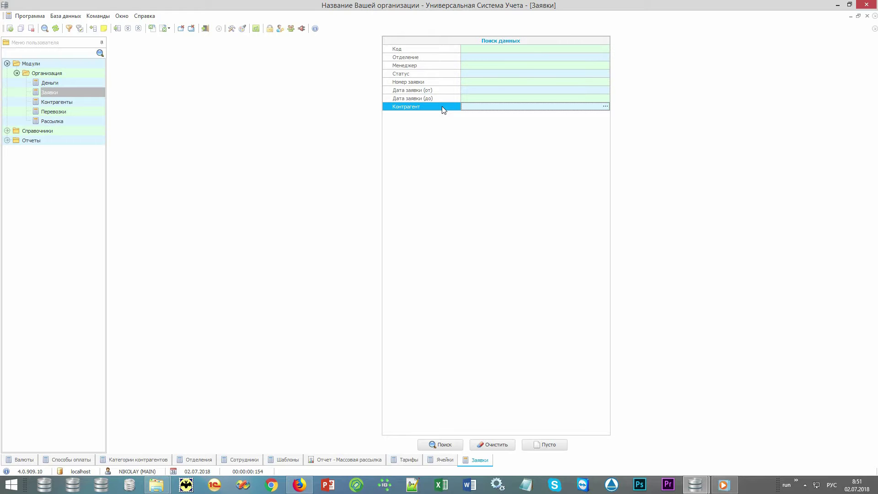
Search for requests with Дата заявки (от) set to 02.07.2018
click(454, 91)
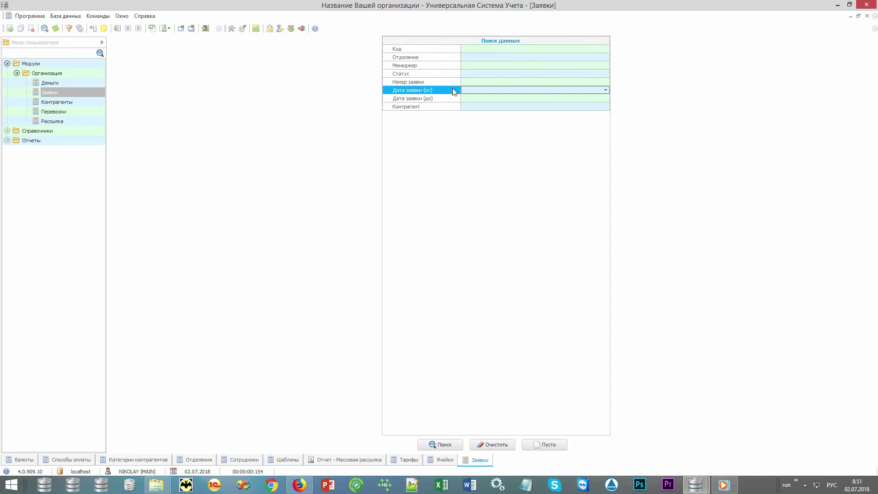
click(454, 91)
key(Return)
click(455, 444)
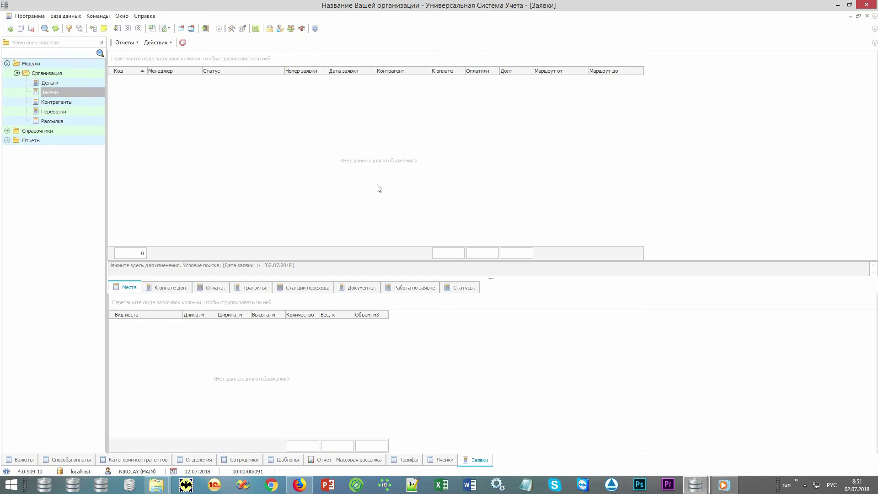
Start adding a new request and look over its main details, sender route, recipient route and cargo fields
right_click(407, 195)
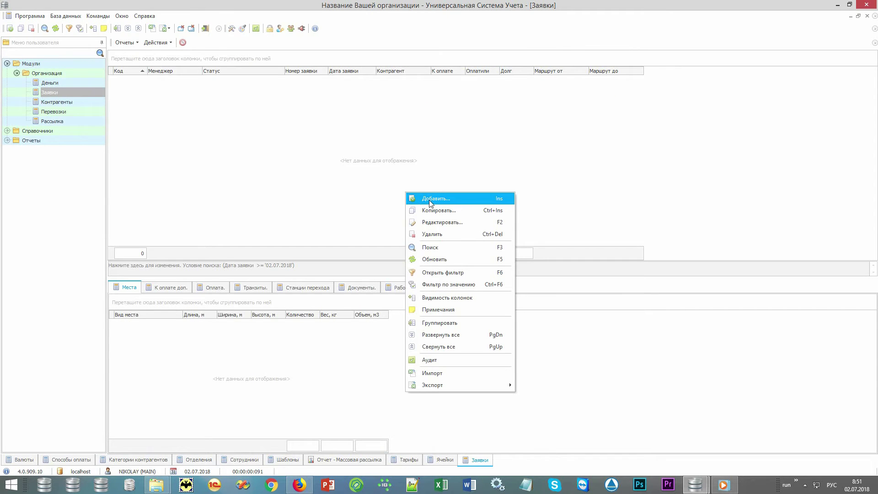
click(471, 199)
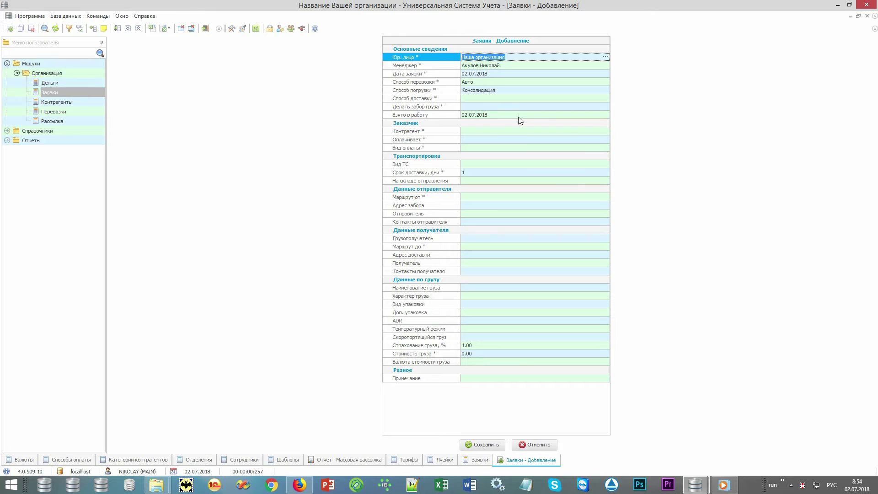
click(443, 116)
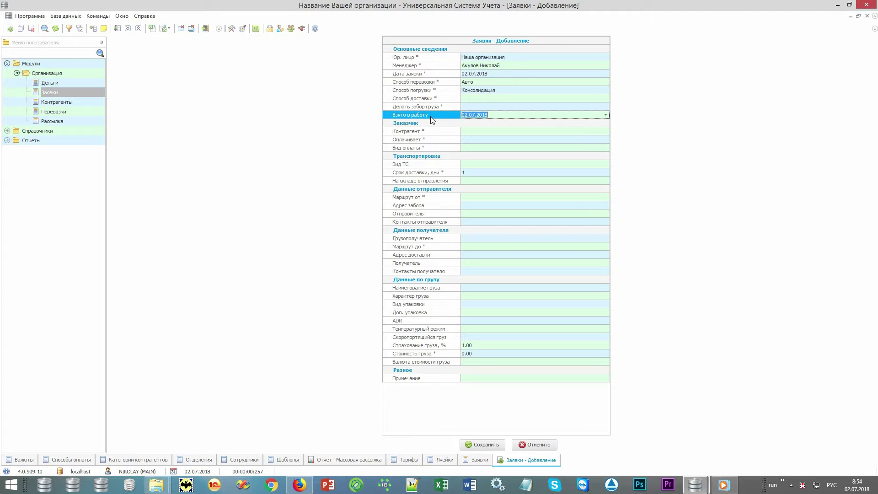
click(435, 198)
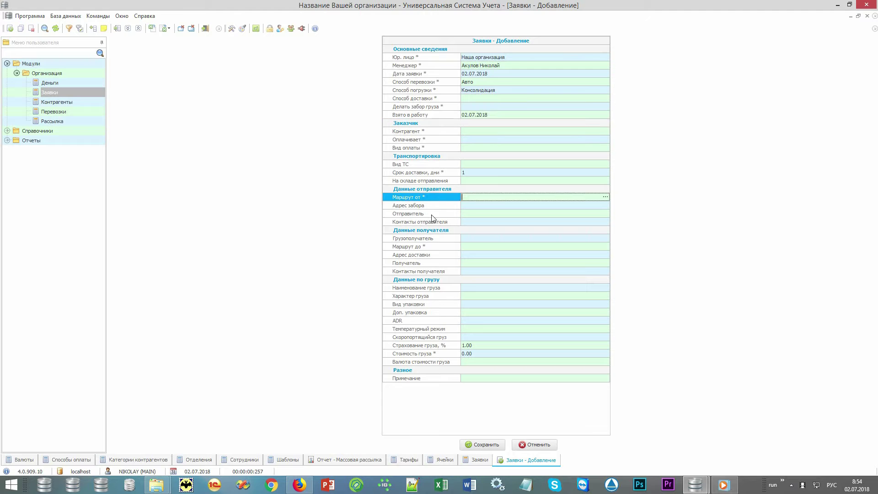
click(430, 248)
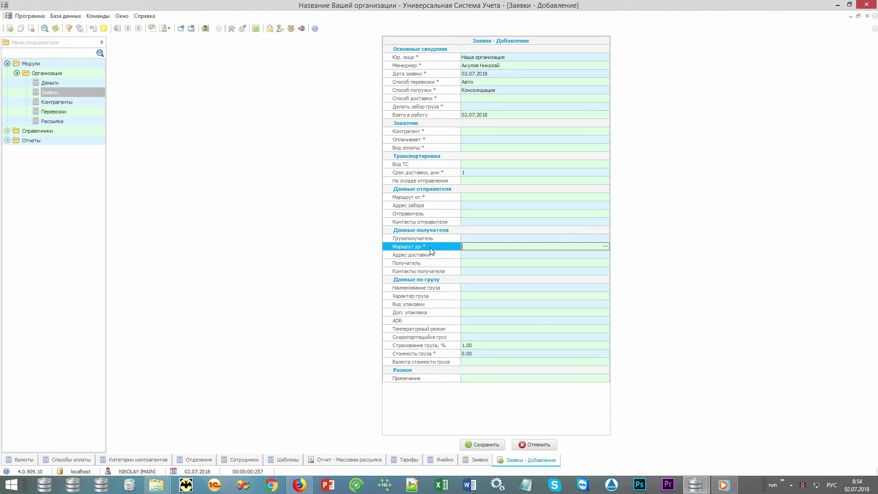
drag(431, 250, 435, 290)
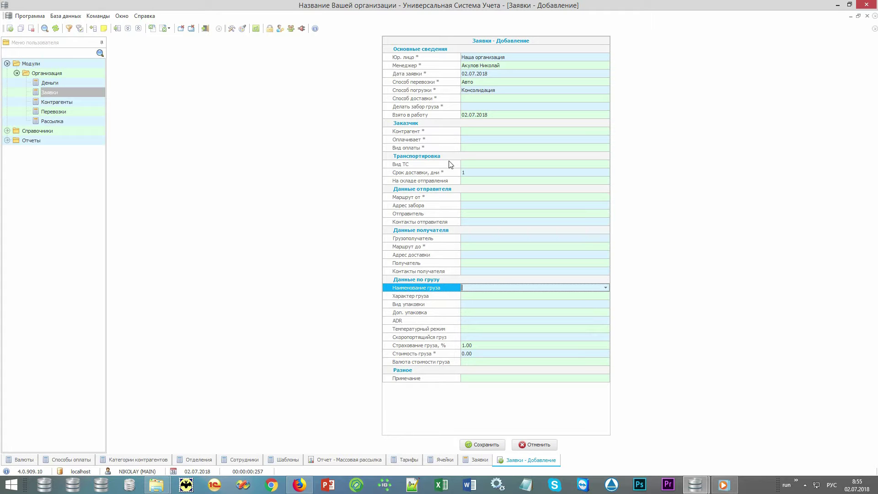
click(452, 115)
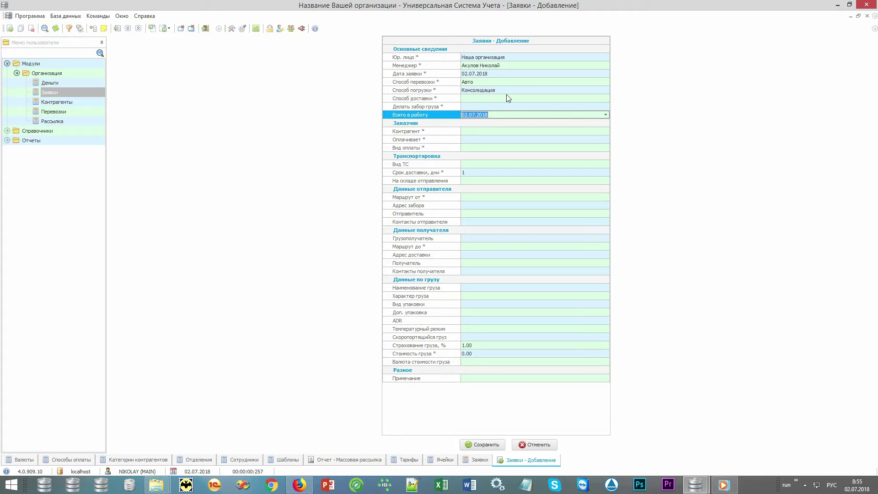
In the new request, set Способ доставки to До двери and Делать забор груза to Да
click(530, 82)
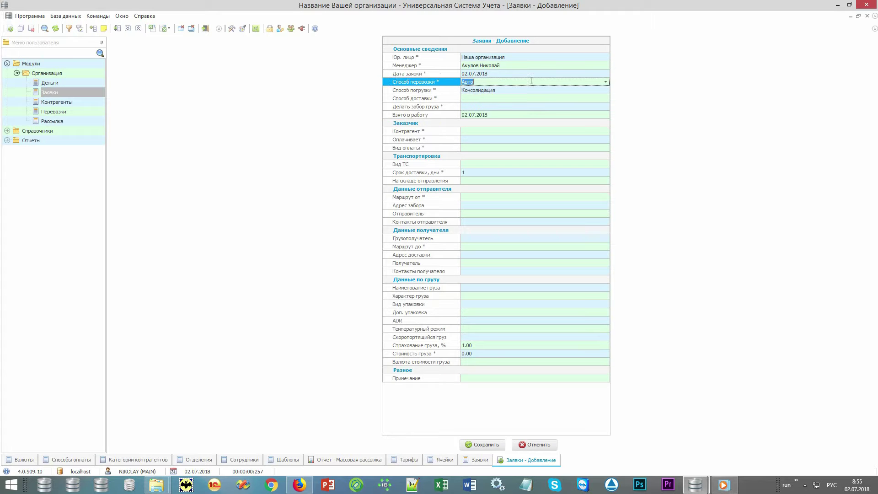
click(531, 90)
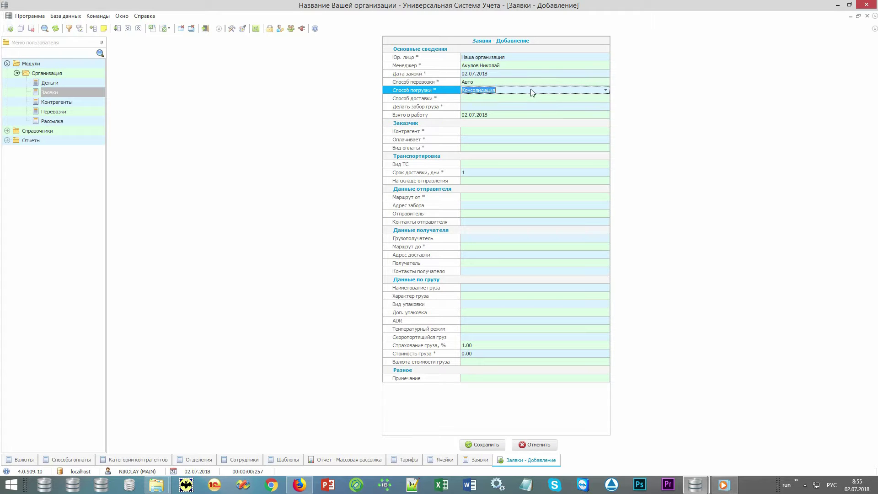
click(588, 98)
click(605, 98)
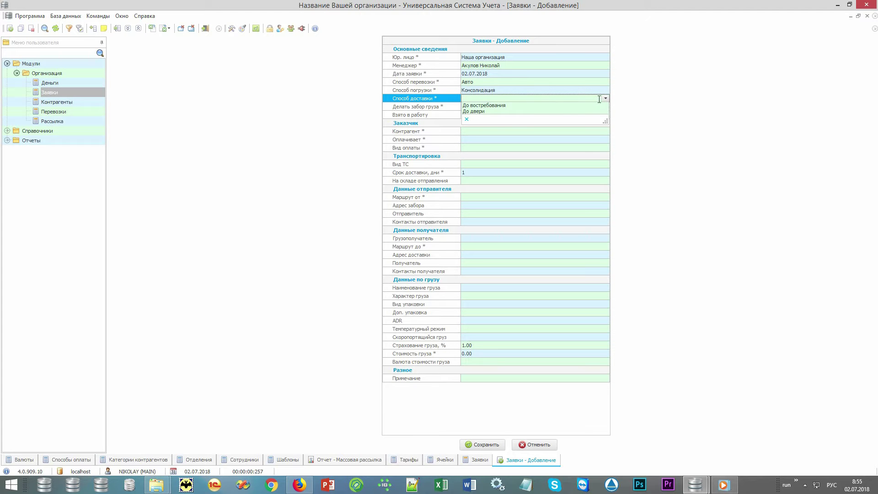
click(554, 111)
click(543, 107)
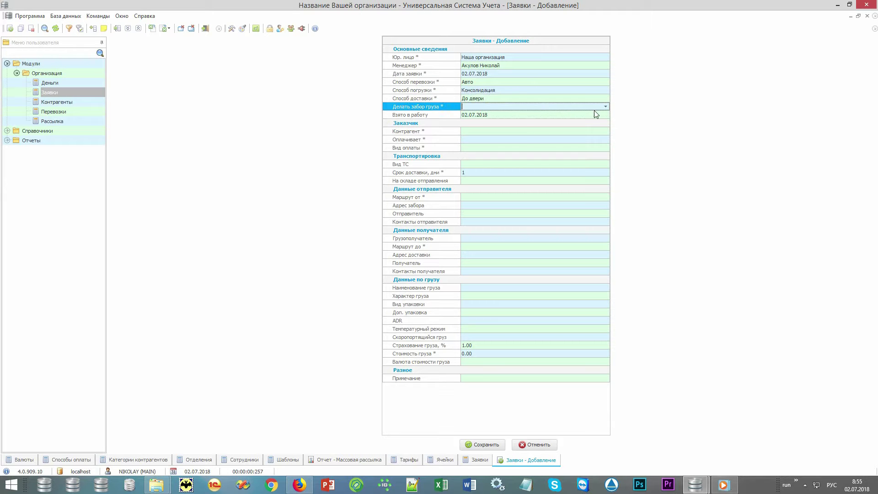
click(605, 106)
click(584, 113)
Open the counterparty selection for the Контрагент field and go through the list from Наша организация to Пятый клиент
click(445, 132)
click(604, 132)
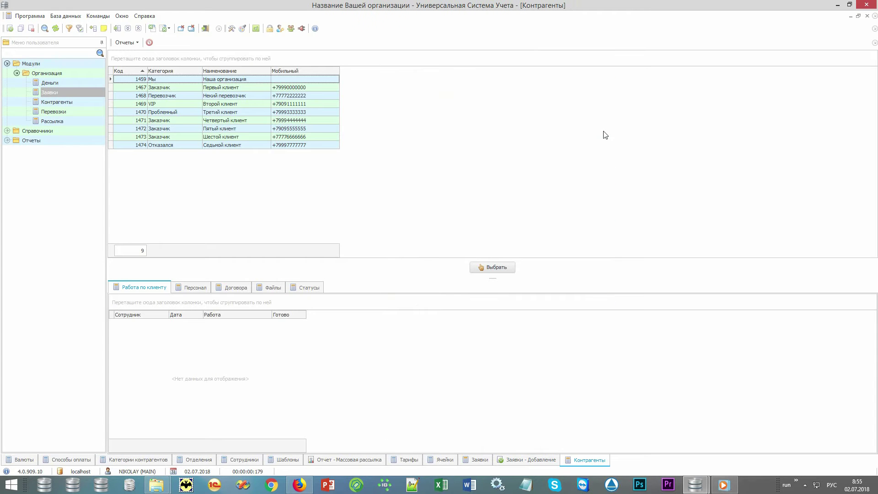
click(263, 80)
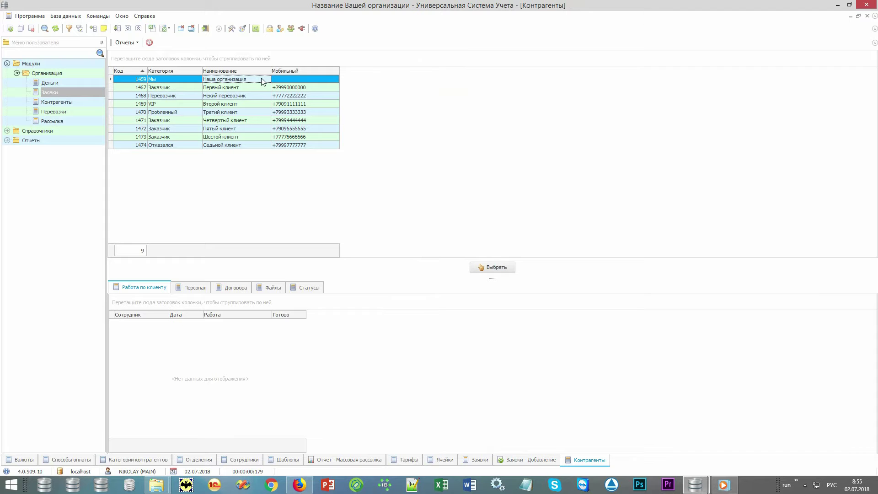
key(Down)
key(Down)
key(Down)
key(Down)
key(Down)
key(Down)
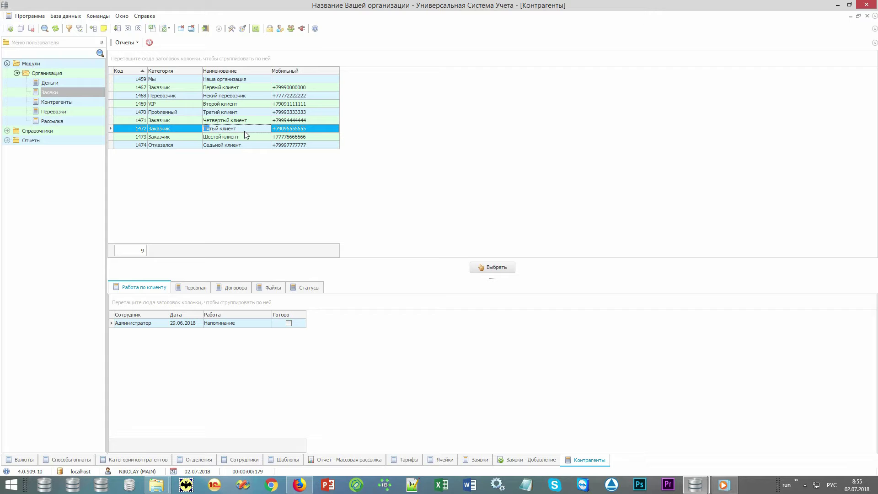
View the form for adding a new counterparty and cancel it without saving
right_click(371, 131)
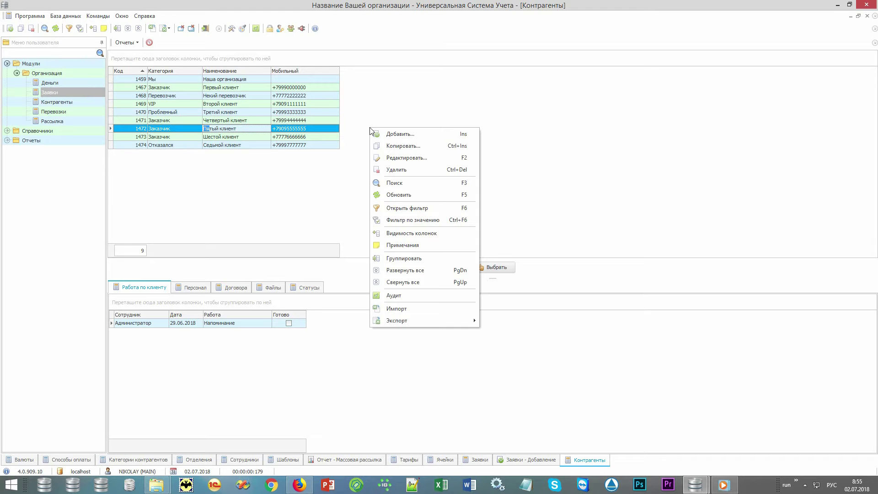
click(430, 139)
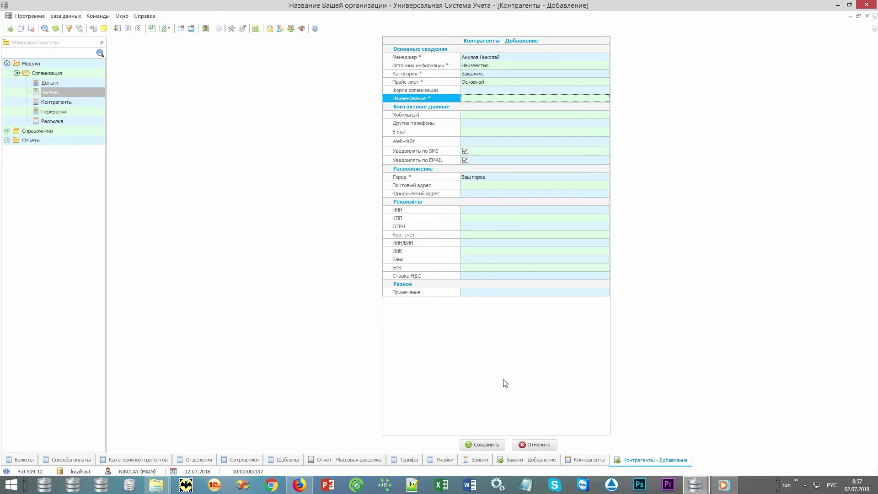
click(531, 444)
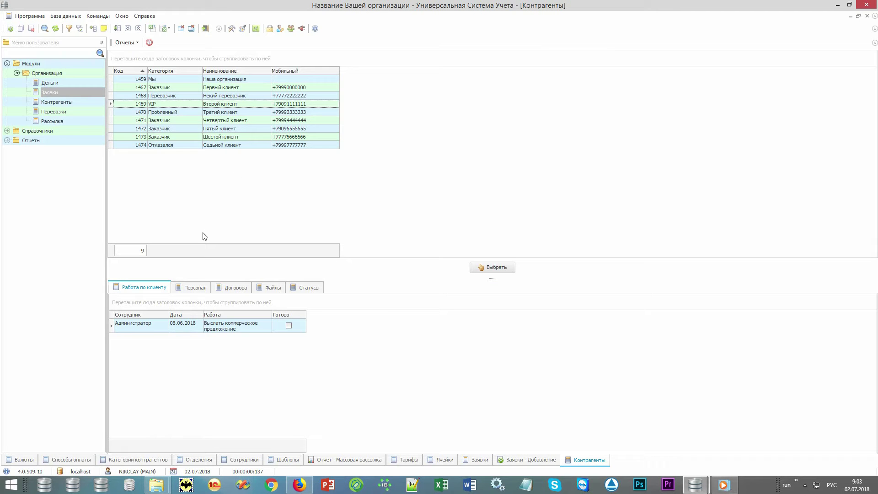
Review the Персонал, Договора, Файлы and Работа по клиенту records of Второй клиент and the reports available for counterparties
click(196, 288)
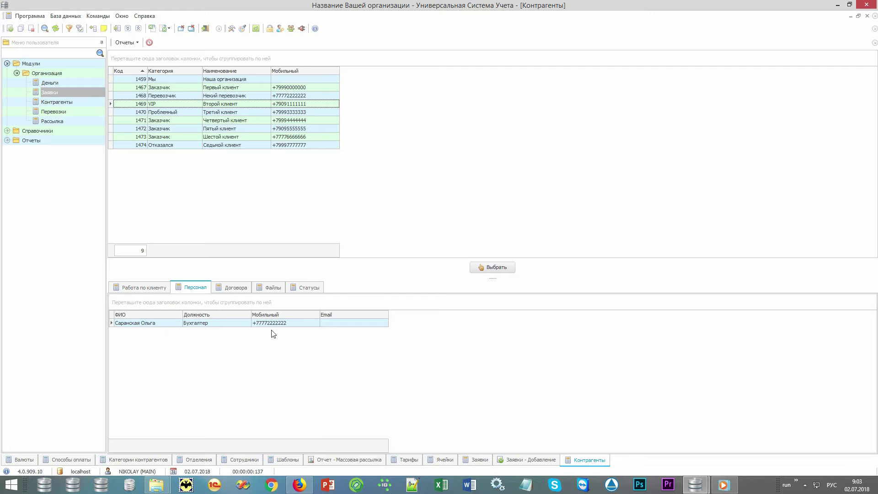
click(243, 291)
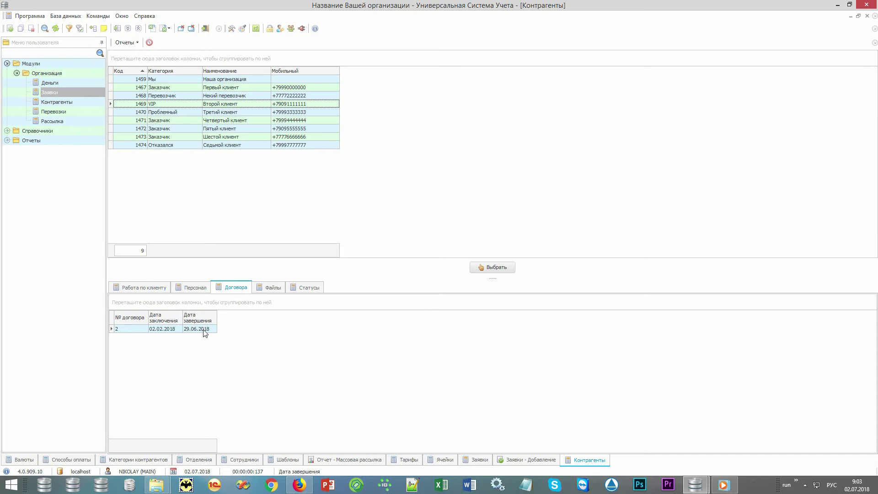
click(122, 42)
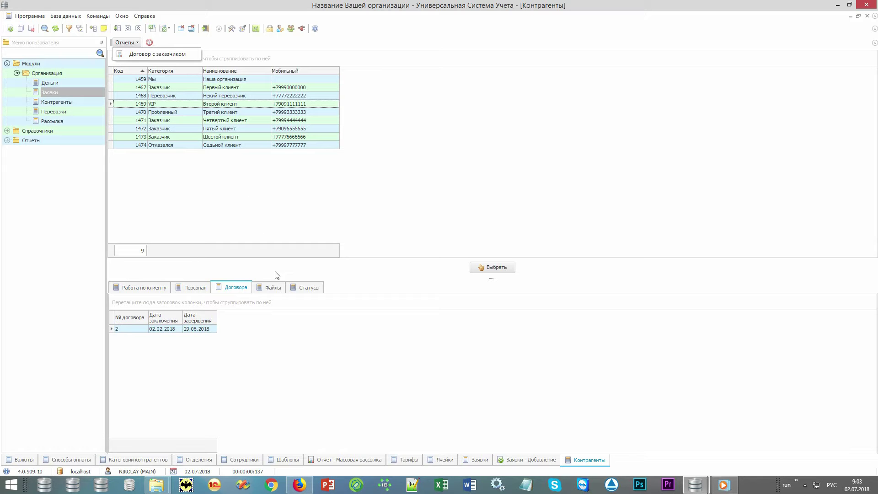
click(277, 288)
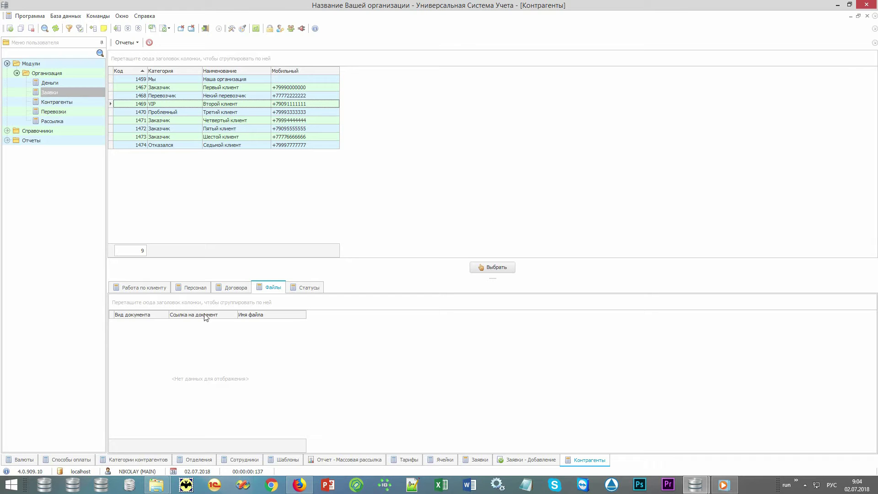
click(166, 292)
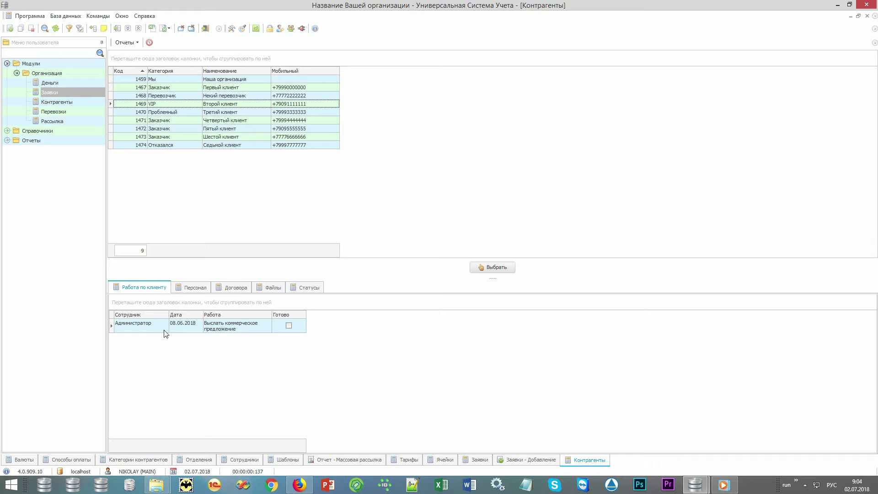
click(257, 331)
click(280, 332)
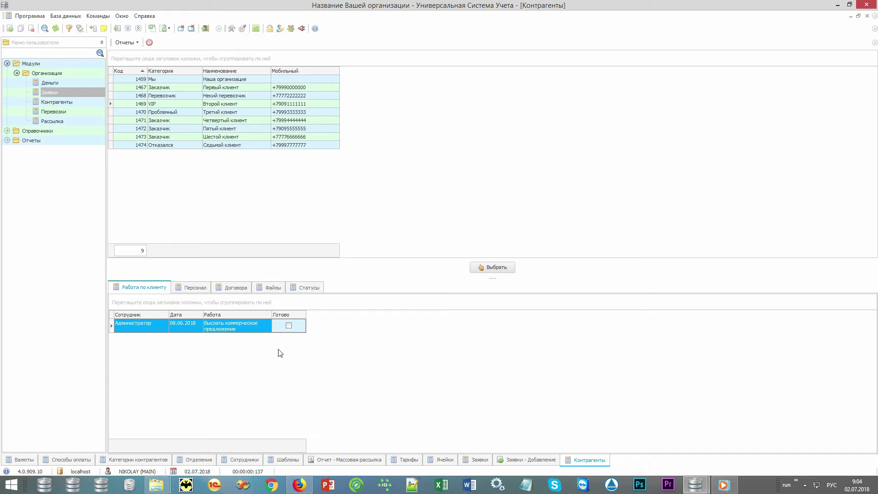
Fill in the request's customer details with Контрагент Второй клиент, Оплачивает Отправитель and Вид оплаты Нал, and choose a Вид ТС
click(254, 104)
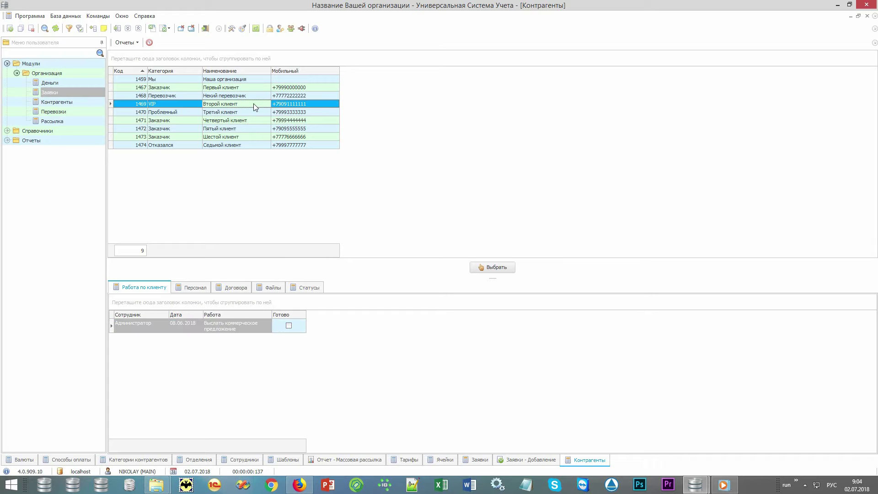
click(509, 265)
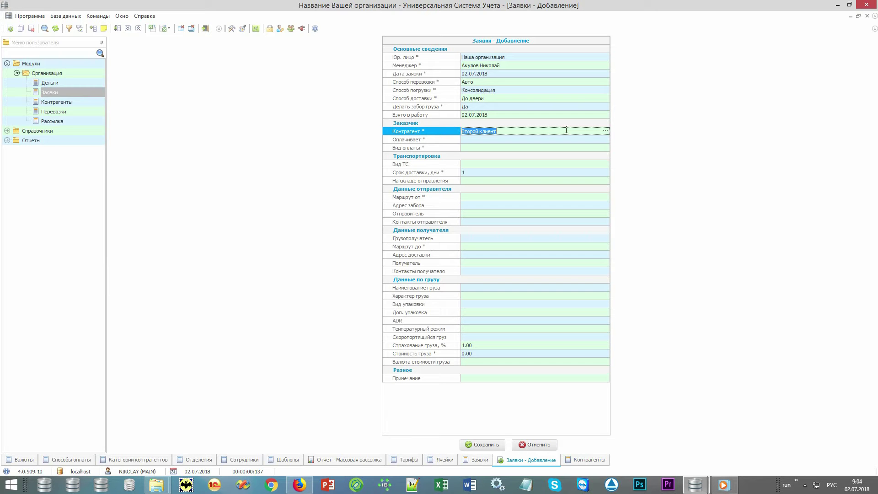
click(601, 139)
click(601, 139)
click(600, 145)
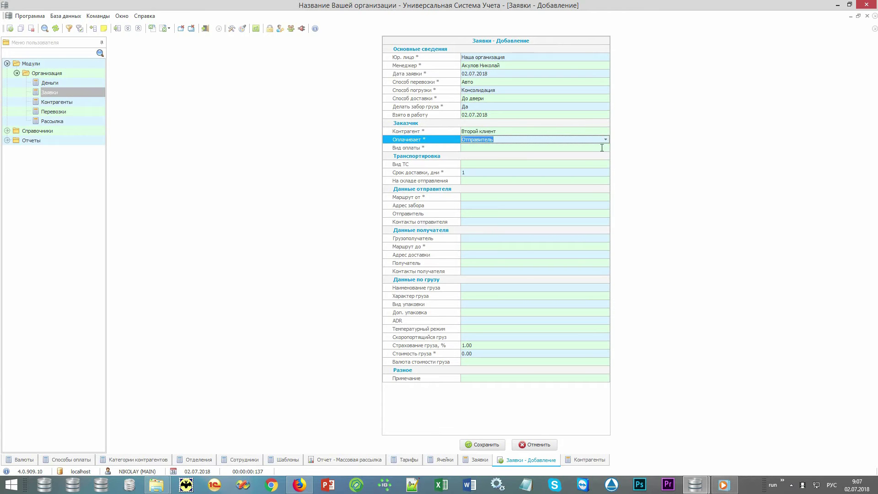
click(598, 154)
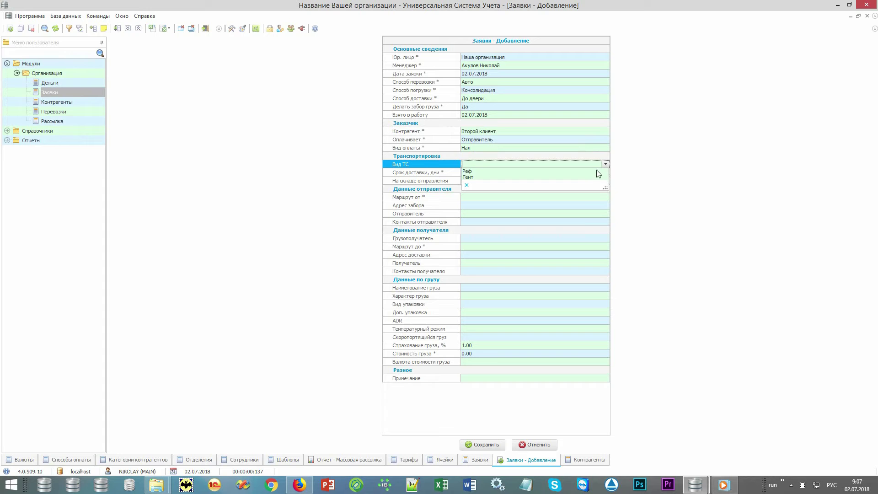
click(593, 174)
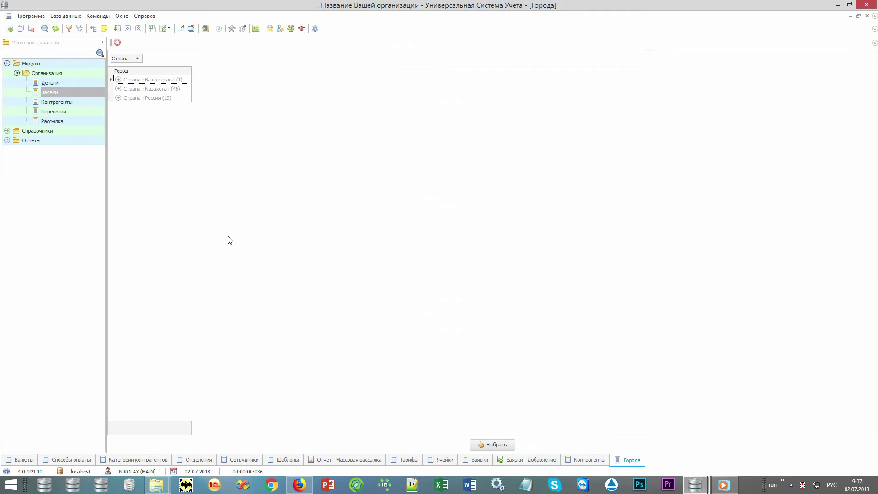
Set the request's route with Маршрут от Москва and Маршрут до Санкт-Петербург
click(158, 229)
text(мо)
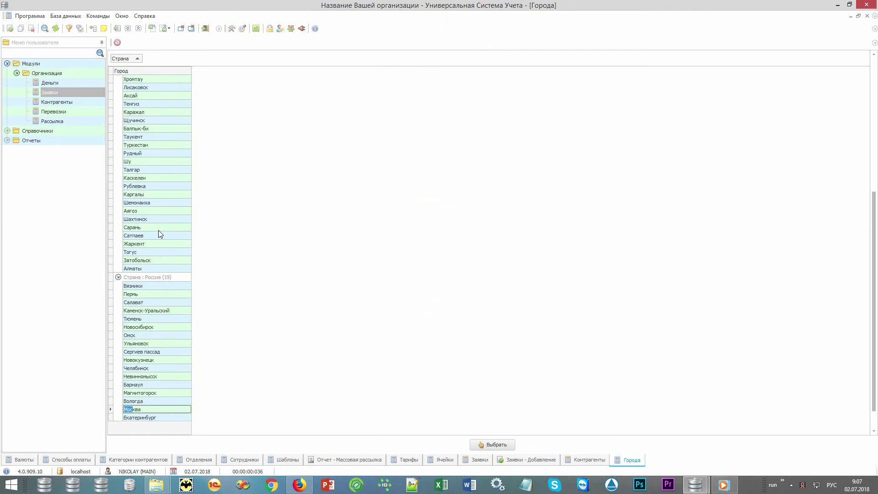
key(Return)
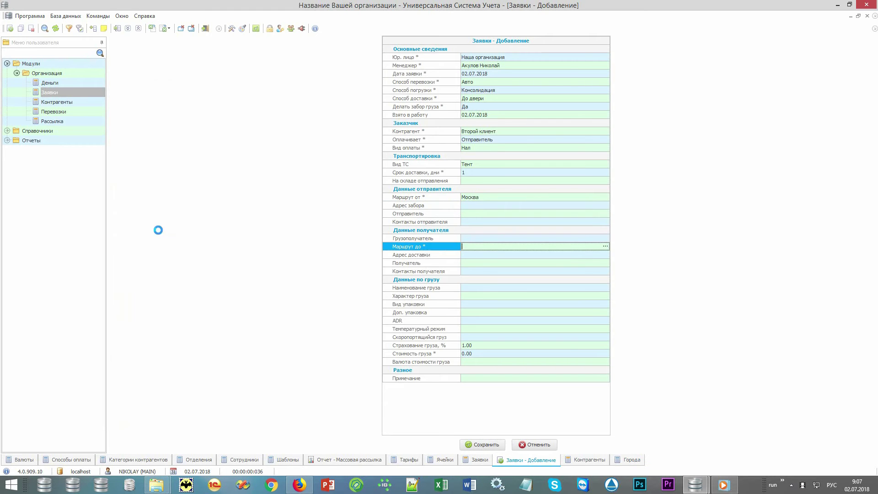
key(Return)
Describe the cargo with Наименование груза Печенье, Характер груза Продукты питания and Вид упаковки Коробки
click(544, 289)
click(604, 287)
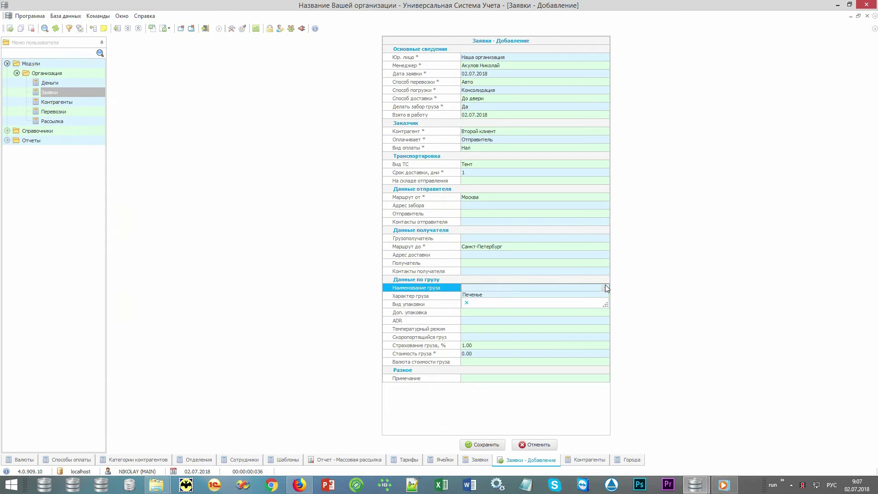
click(597, 295)
click(605, 297)
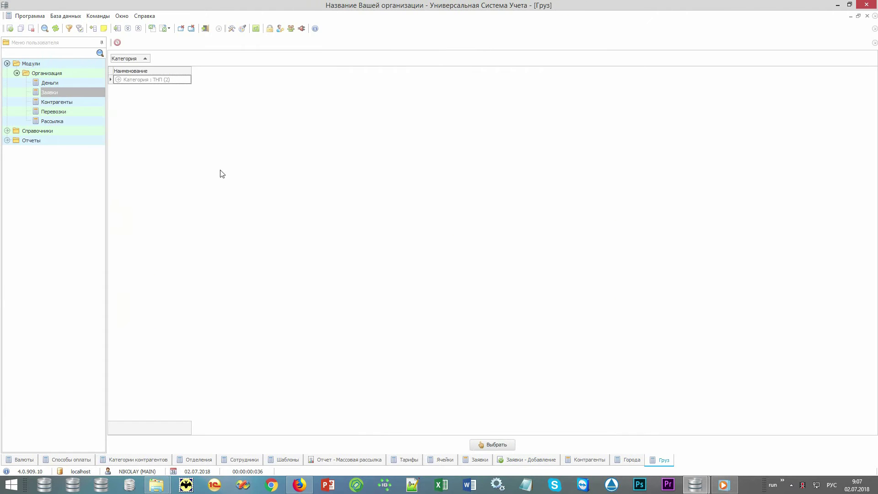
double_click(177, 96)
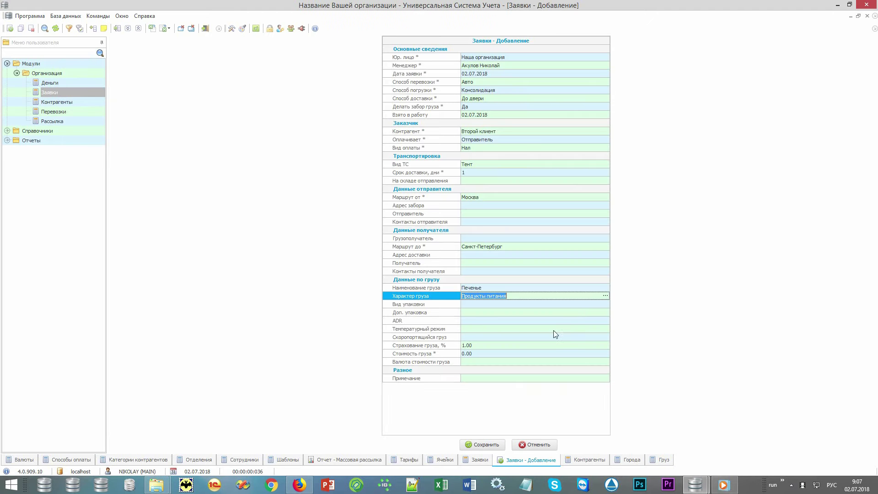
click(605, 304)
click(596, 308)
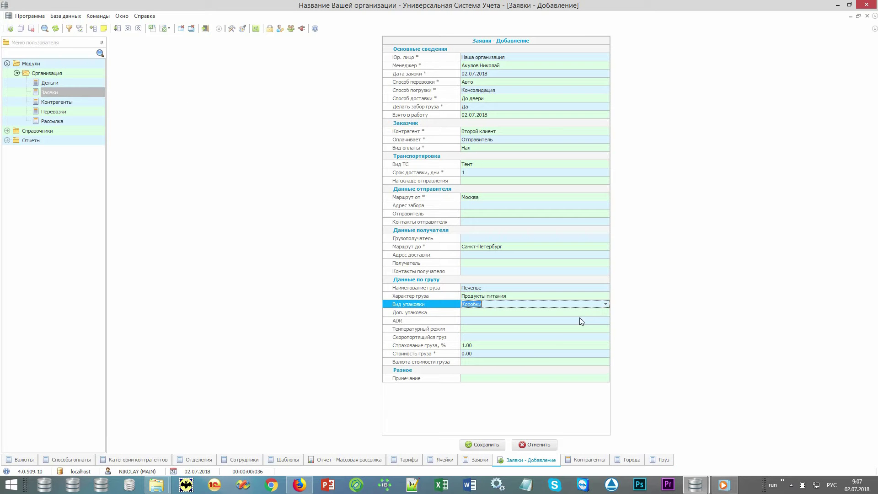
Set the cargo value Стоимость груза to 100 000 and its currency to RUB
click(547, 353)
text(100 )
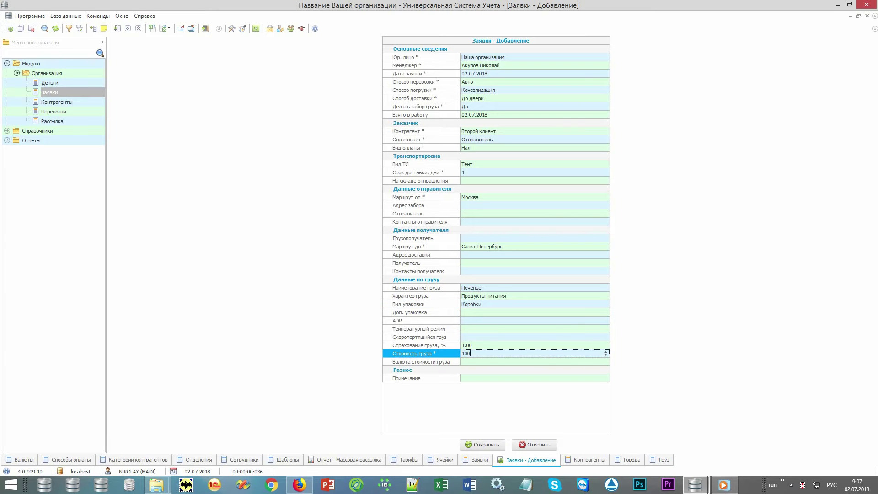
text(000)
key(Tab)
key(Down)
key(Return)
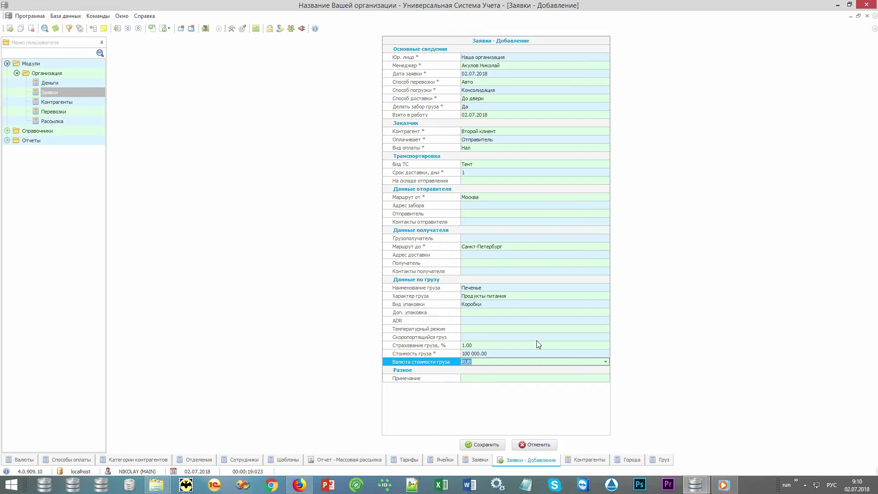
Fill in the sender's details with pickup address Еще адрес забора, the sender's name and the sender's contact phone
click(605, 205)
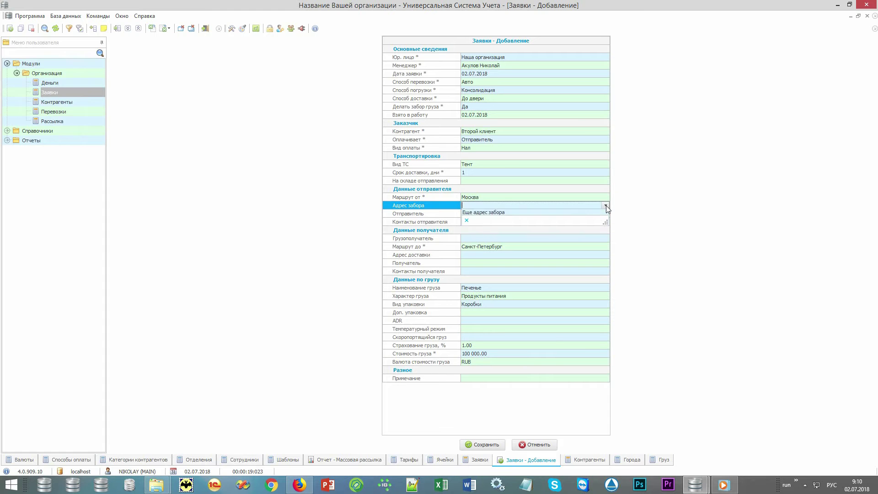
click(597, 213)
click(606, 213)
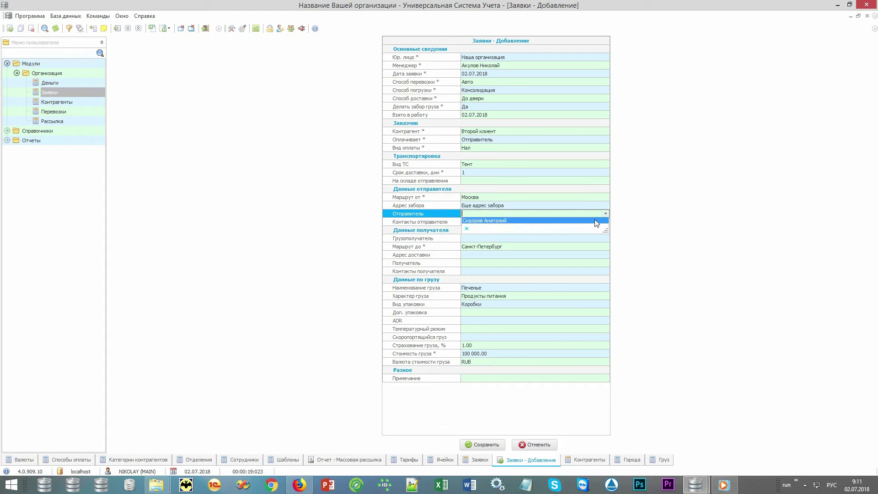
click(597, 220)
click(602, 223)
click(596, 227)
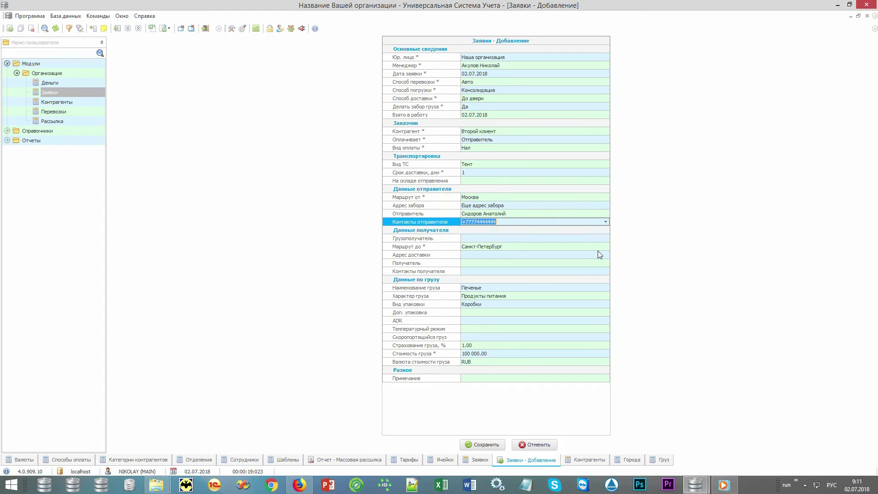
Fill in the recipient's details with delivery address Еще адрес доставки, the recipient's name and the recipient's contact phone
click(601, 255)
click(605, 255)
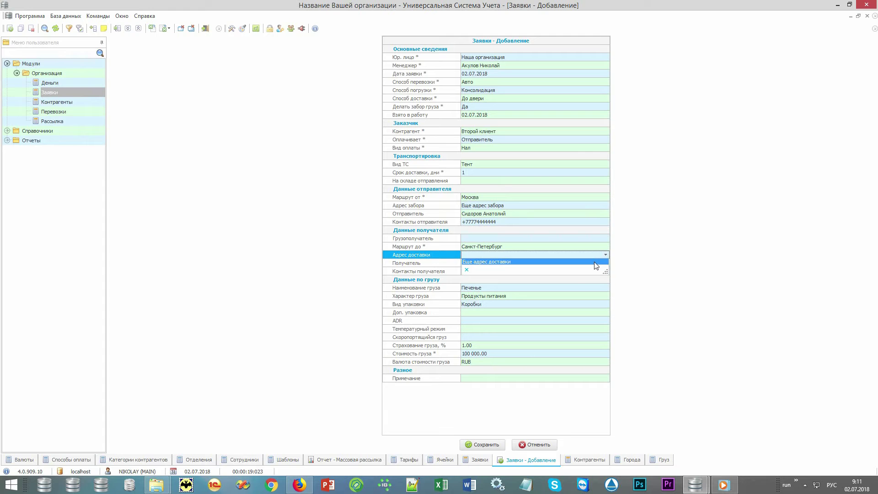
click(595, 264)
click(601, 264)
click(605, 263)
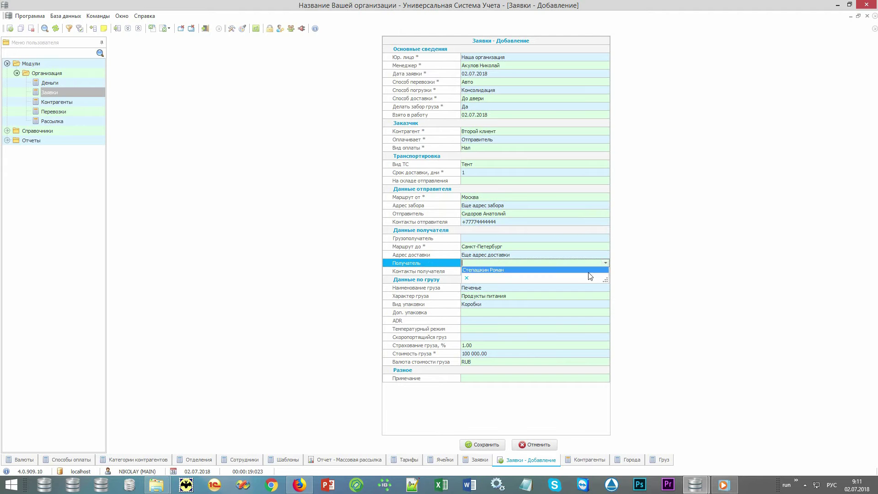
click(594, 271)
click(597, 272)
click(605, 272)
click(592, 276)
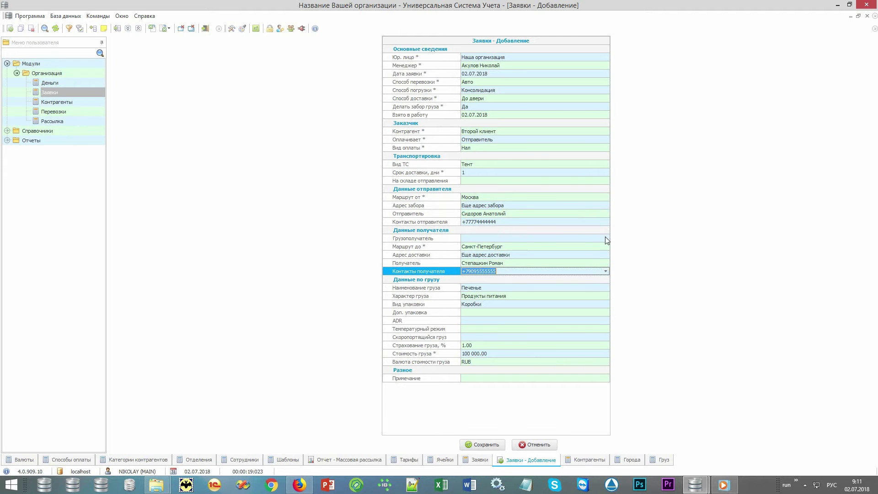
Choose Некий перевозчик as Грузополучатель and save the new request
click(605, 238)
click(605, 239)
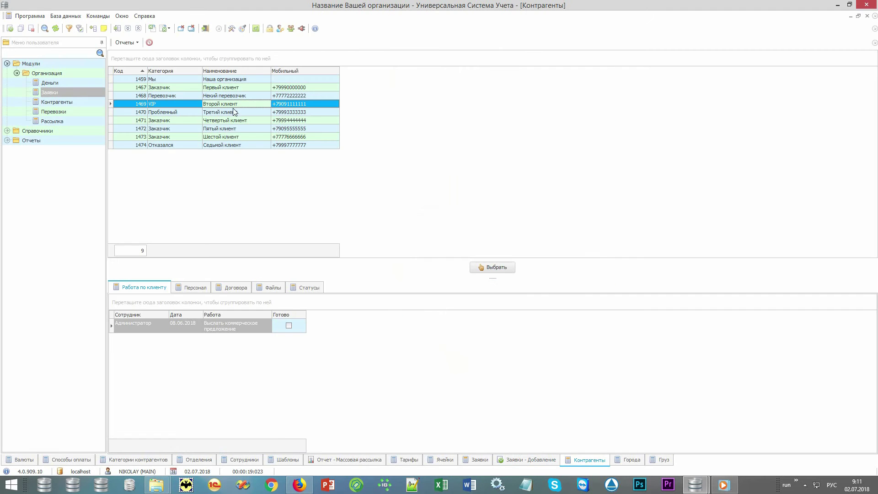
click(237, 97)
double_click(237, 97)
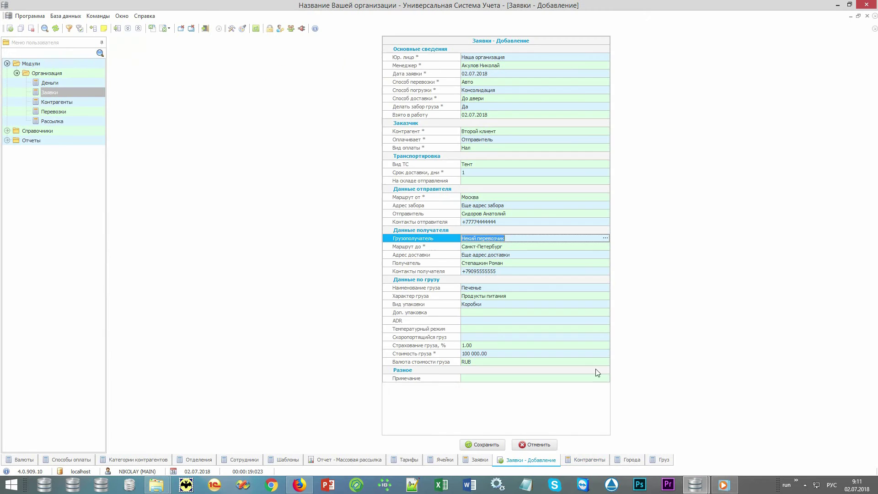
click(485, 444)
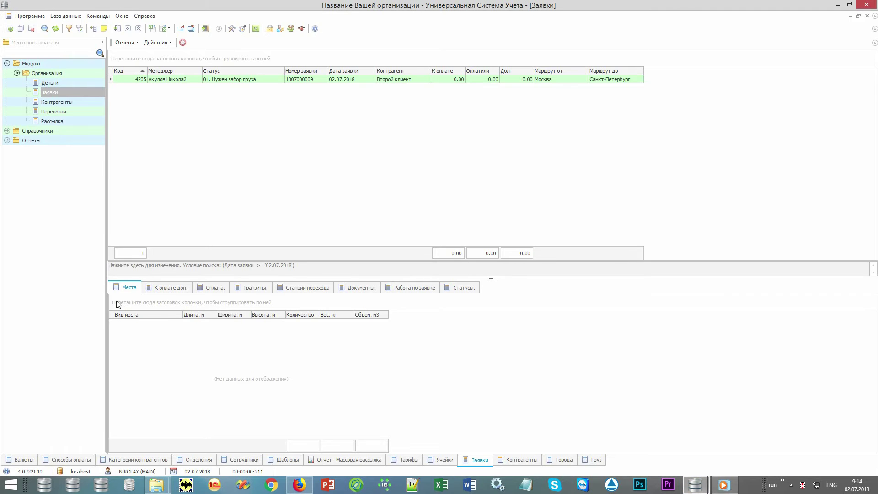
Start a new cargo place record under Места for the request and set Вид места to Короб
right_click(180, 345)
click(267, 153)
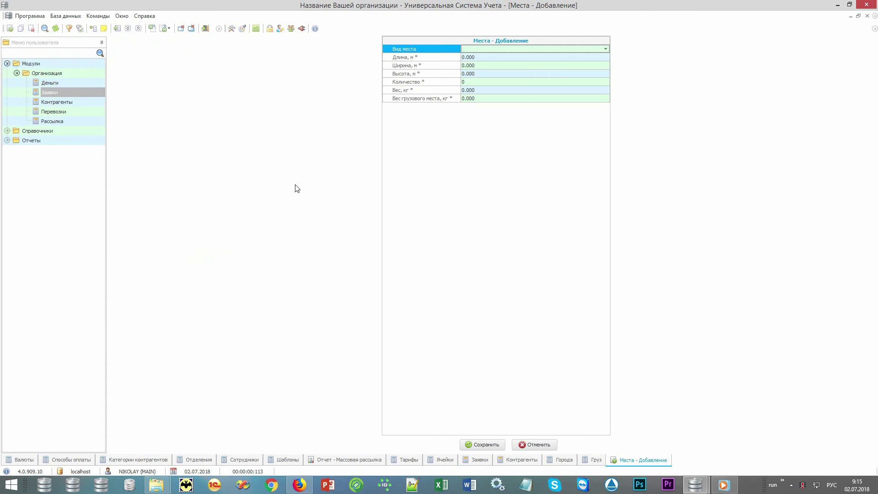
key(alt+Down)
key(Down)
key(Return)
key(Return)
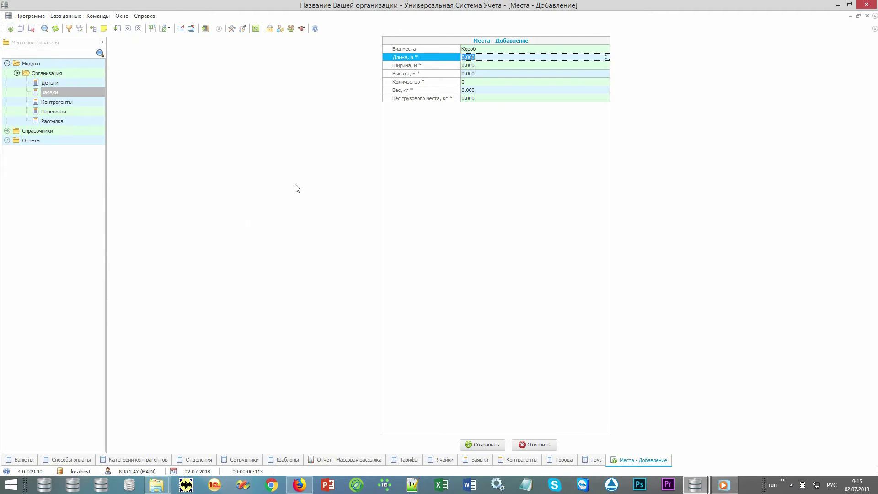
Set the cargo place to length 1 m, width 2 m, height 1 m and quantity 17, and save it
text(1)
key(Return)
text(2)
key(Return)
text(1)
key(Return)
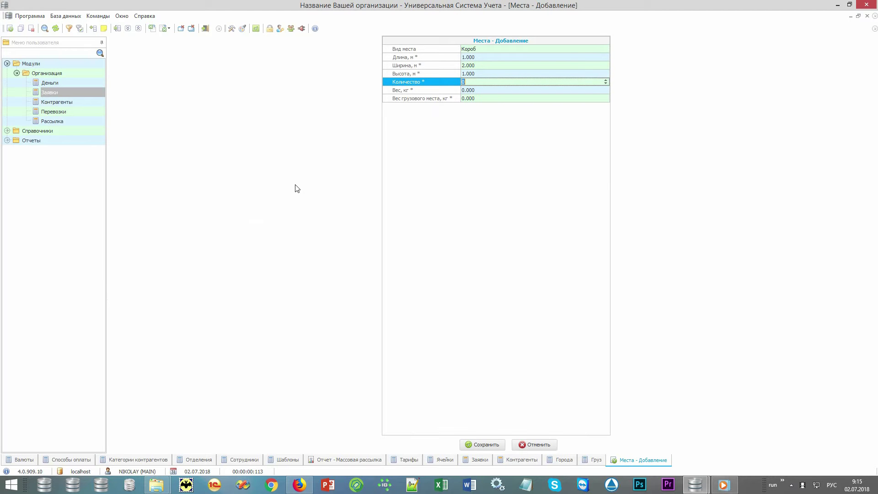
text(17)
key(Return)
key(Return)
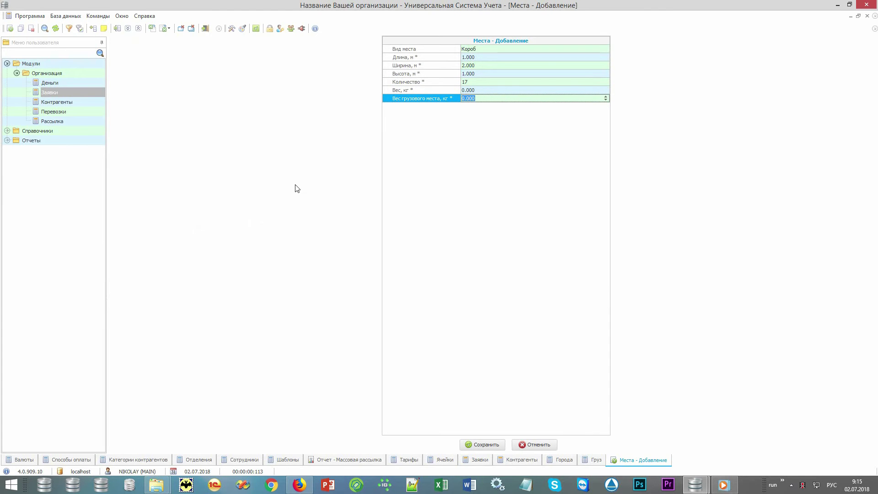
key(Return)
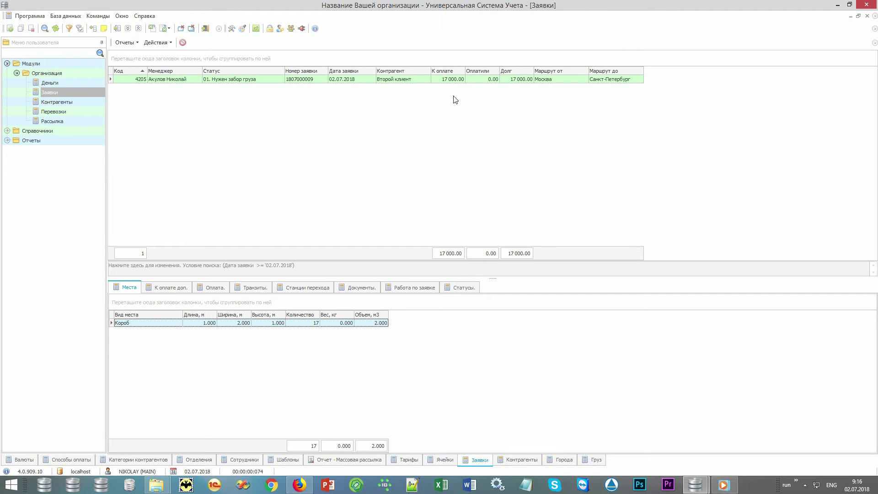
Add an additional charge to the request under К оплате доп. with Статья Охрана and Цена 3000, and save it
click(459, 82)
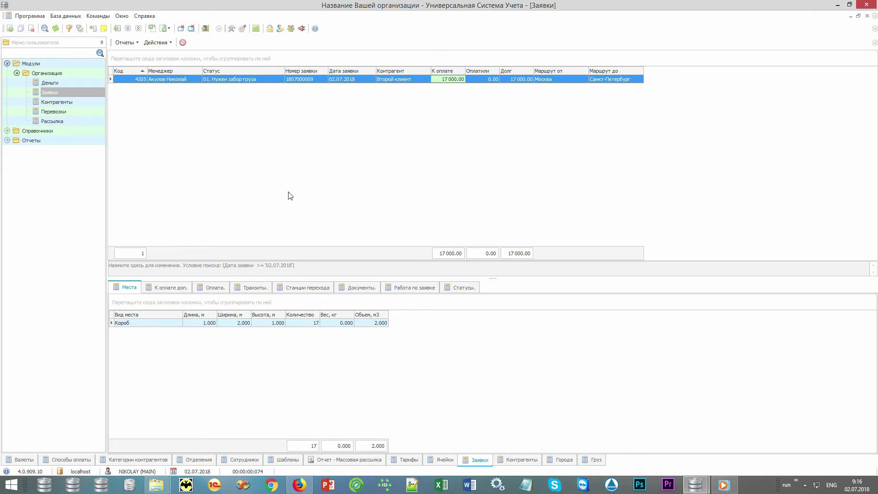
click(180, 288)
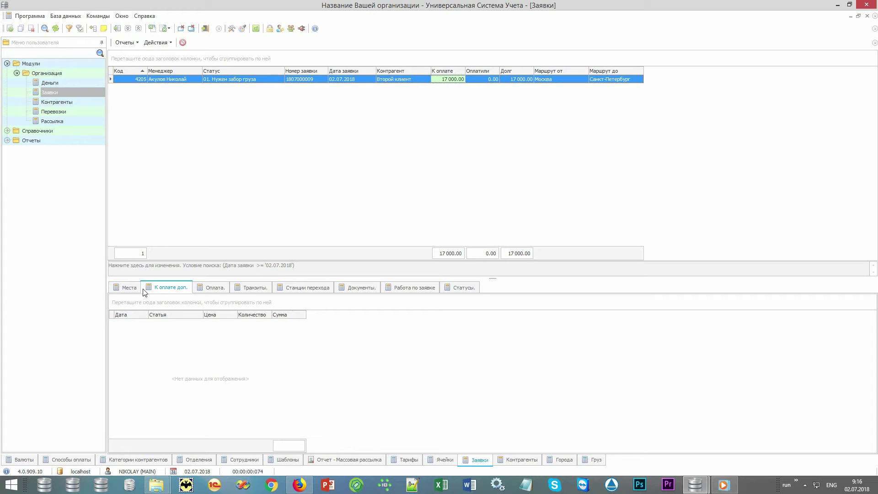
right_click(230, 365)
click(292, 170)
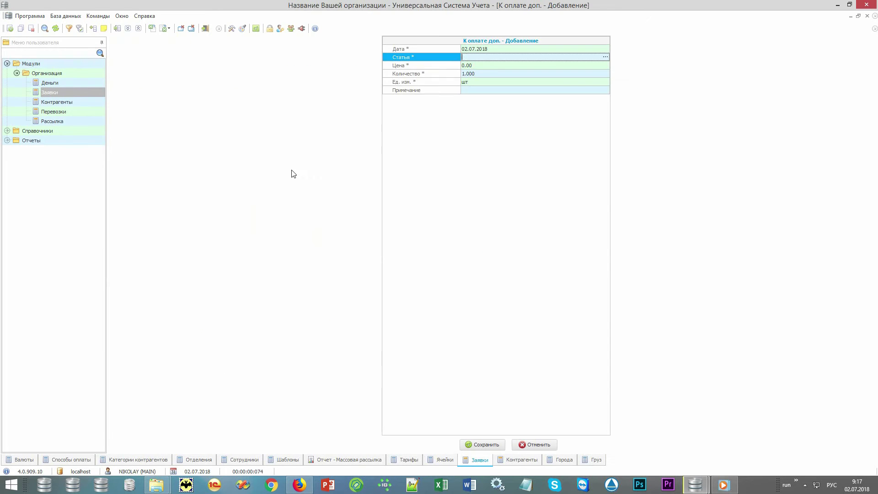
key(F4)
key(Up)
key(Up)
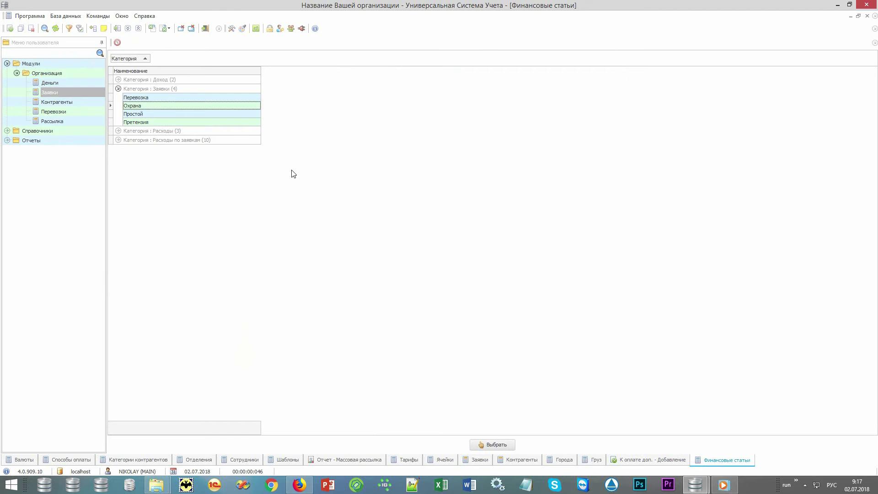
key(Return)
key(Return)
text(3000)
key(ctrl+s)
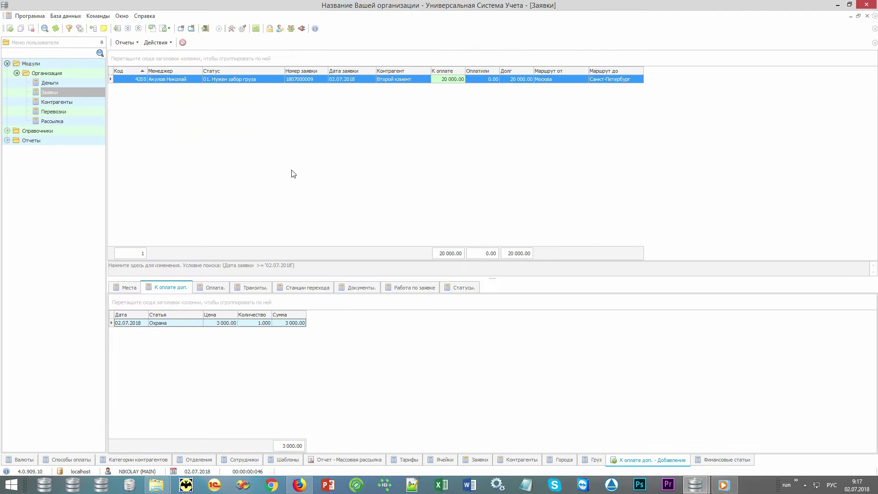
Record a payment of 20 000 into Касса under Оплата for the request and save it
click(459, 80)
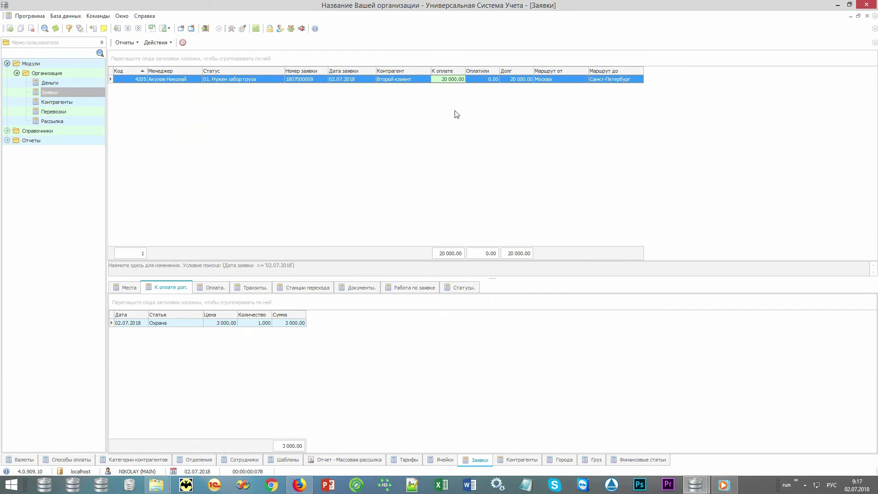
click(219, 287)
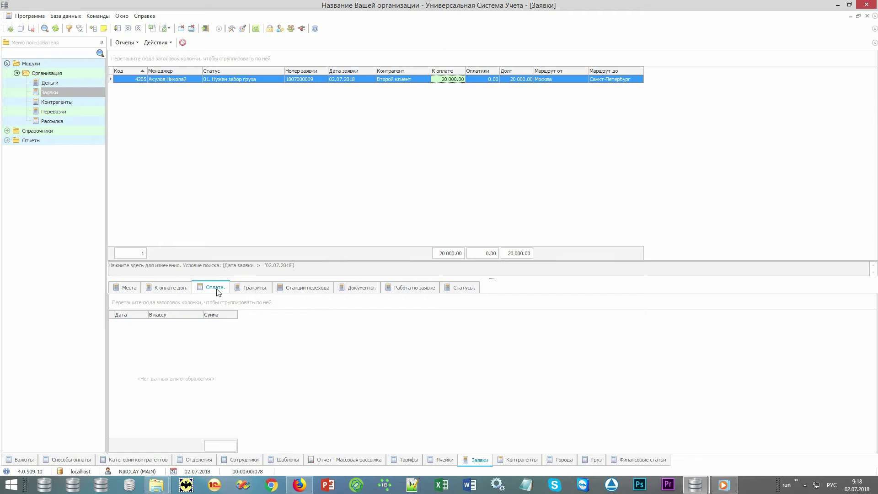
right_click(255, 394)
click(311, 204)
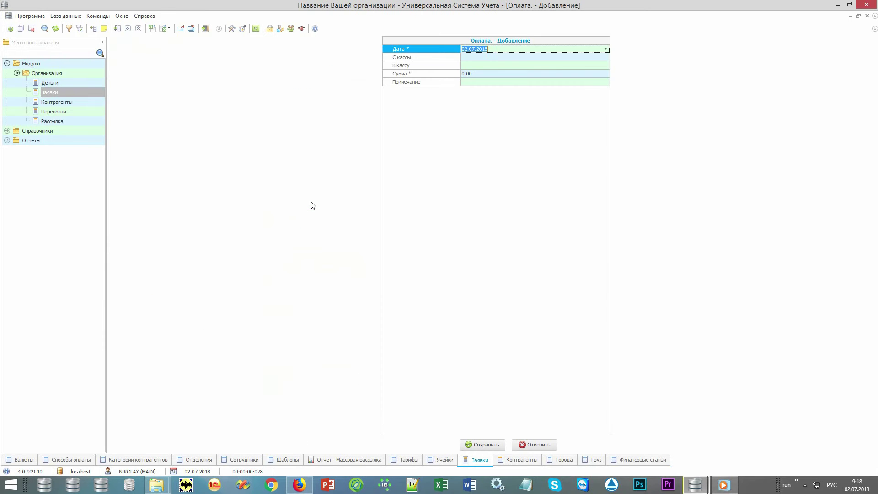
key(alt+Down)
key(Down)
key(Return)
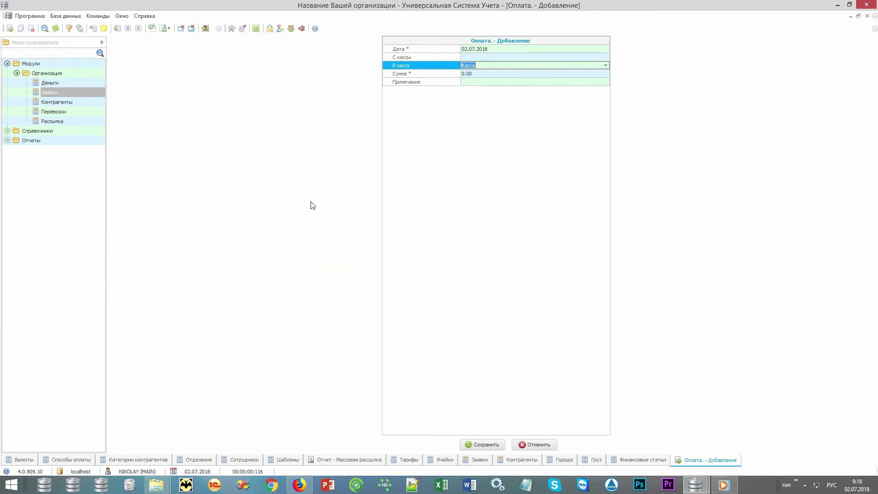
key(Tab)
text(20 000)
key(Return)
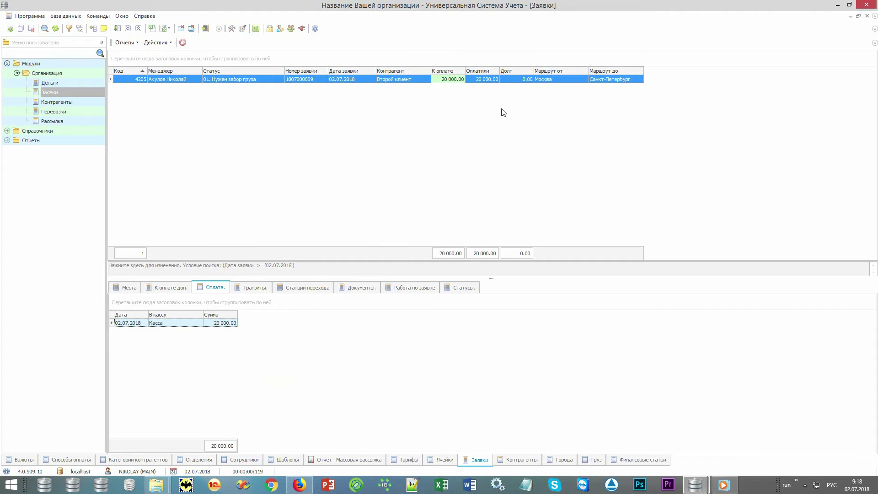
Check the request's Оплатили and Долг amounts and view its Транзиты and Станции перехода records
click(494, 80)
click(509, 81)
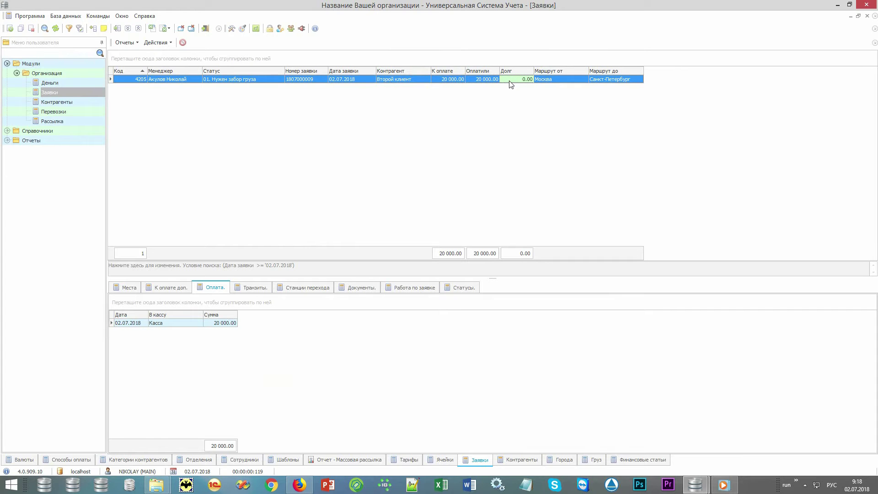
click(261, 288)
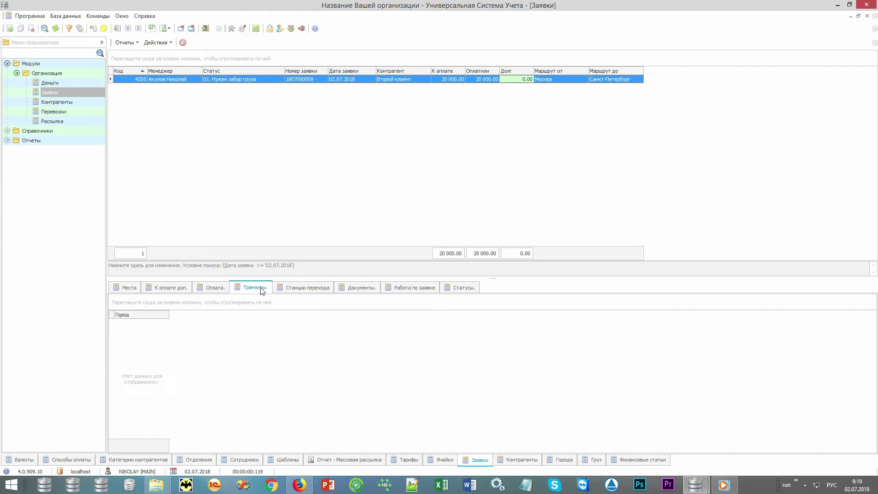
click(324, 292)
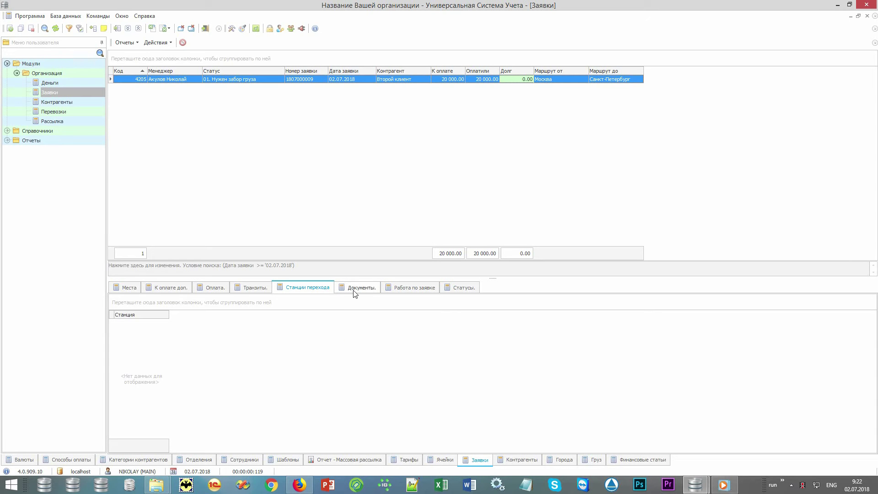
Open the received Заявка document under Документы, try Наличие set to Копия, look at its scan link and file fields, and discard the edit
click(354, 291)
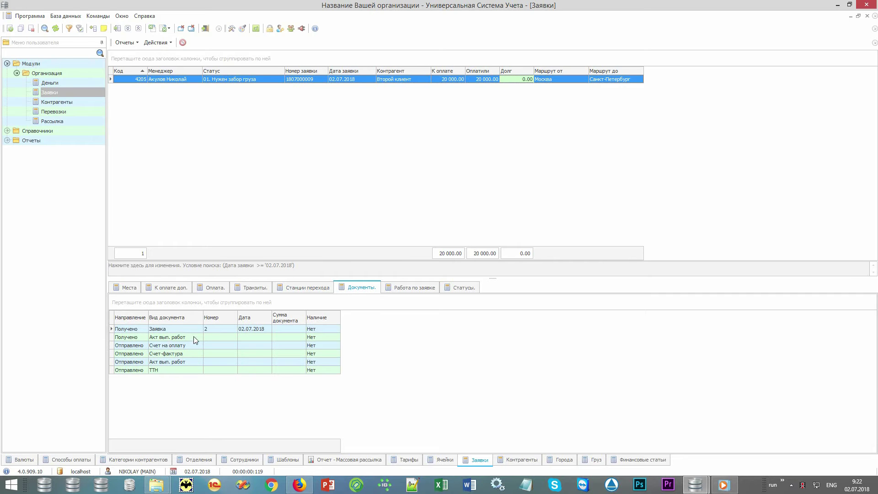
double_click(327, 329)
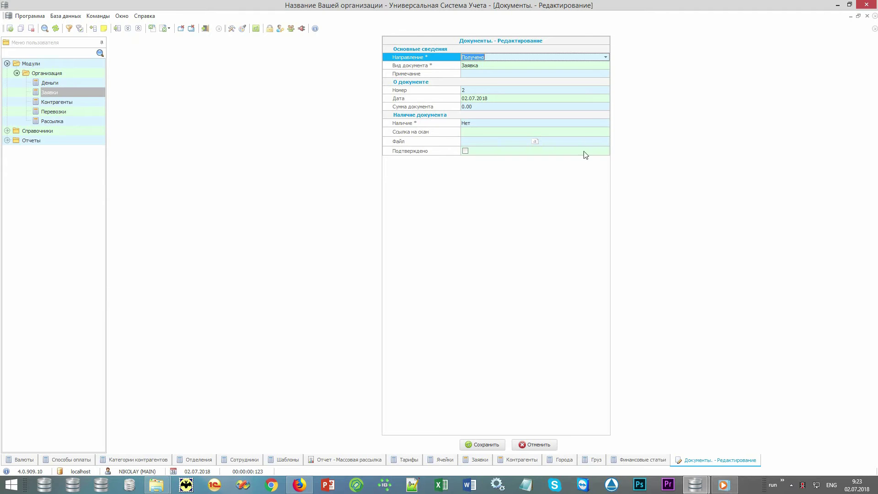
click(599, 123)
click(605, 122)
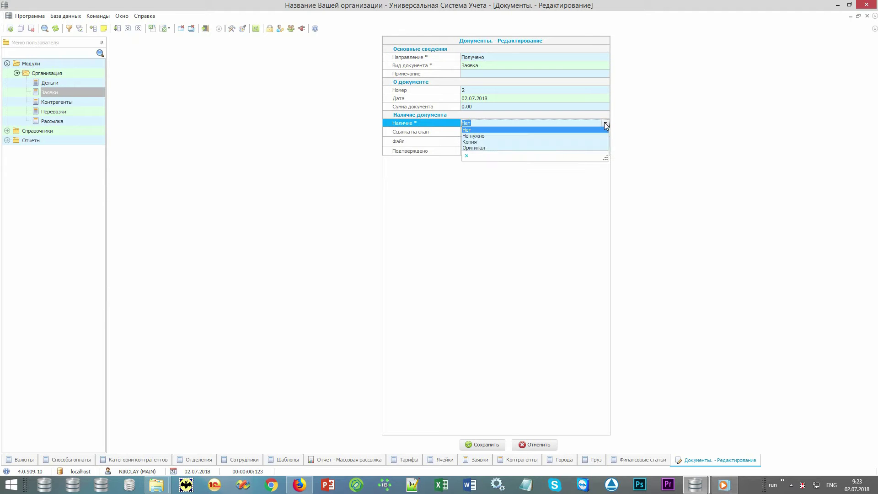
click(589, 141)
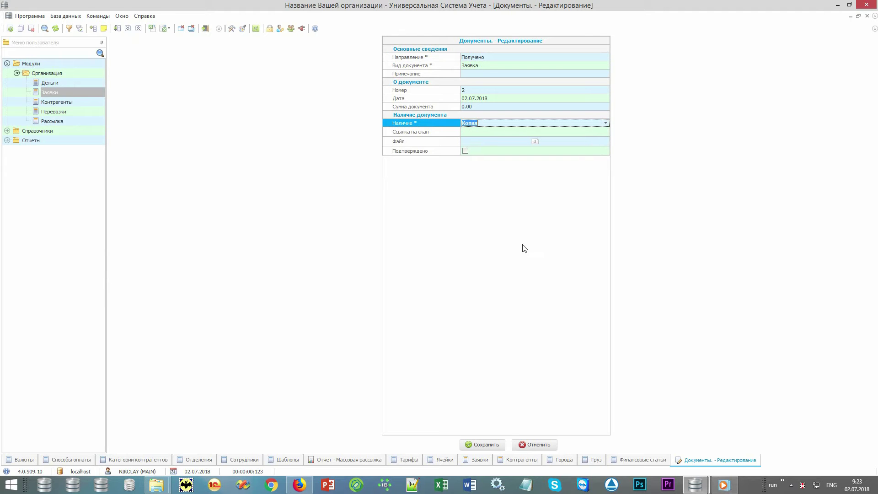
click(450, 135)
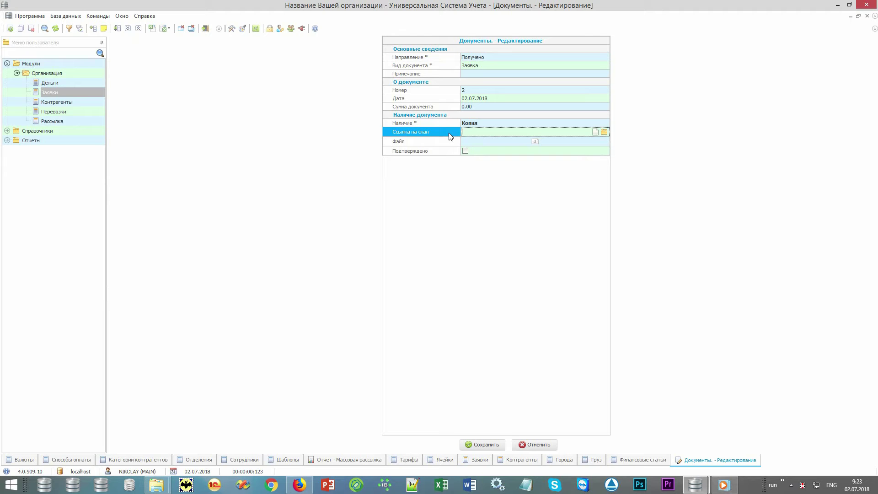
click(448, 143)
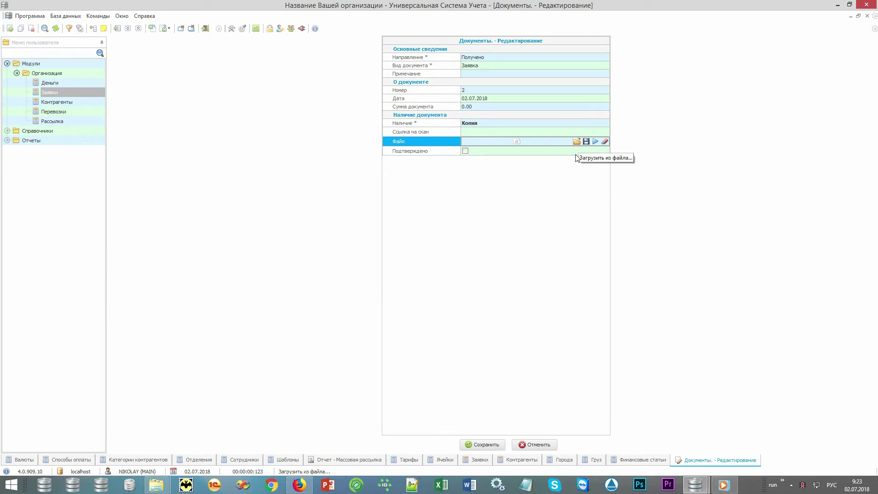
click(545, 445)
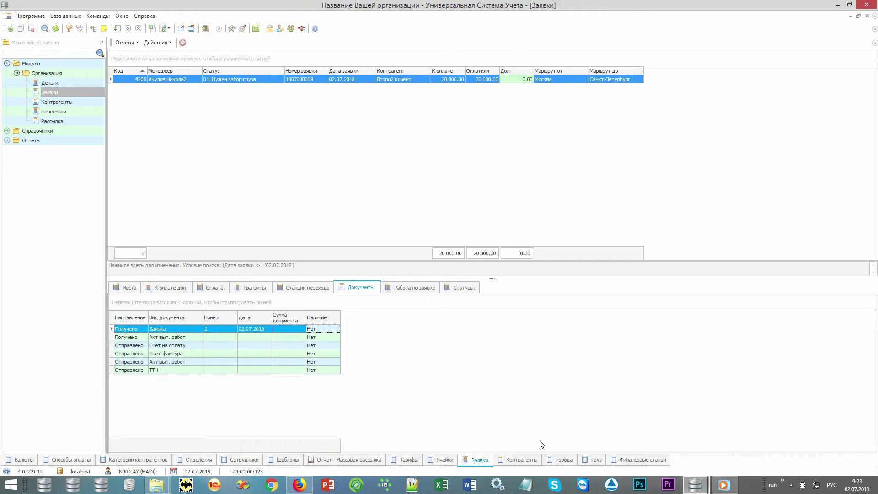
Generate the Заявка автоперевозка report for the request, review the whole document and close it
click(128, 43)
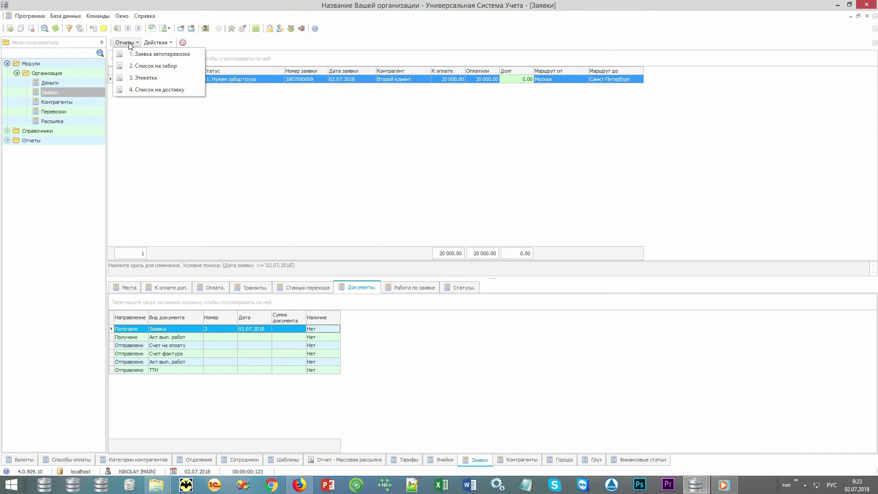
click(187, 61)
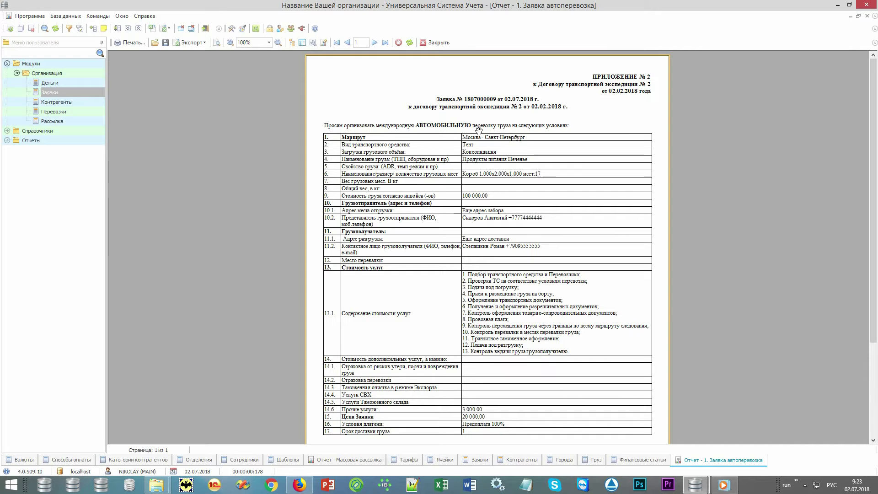
scroll(654, 168, down, 4)
scroll(627, 279, up, 4)
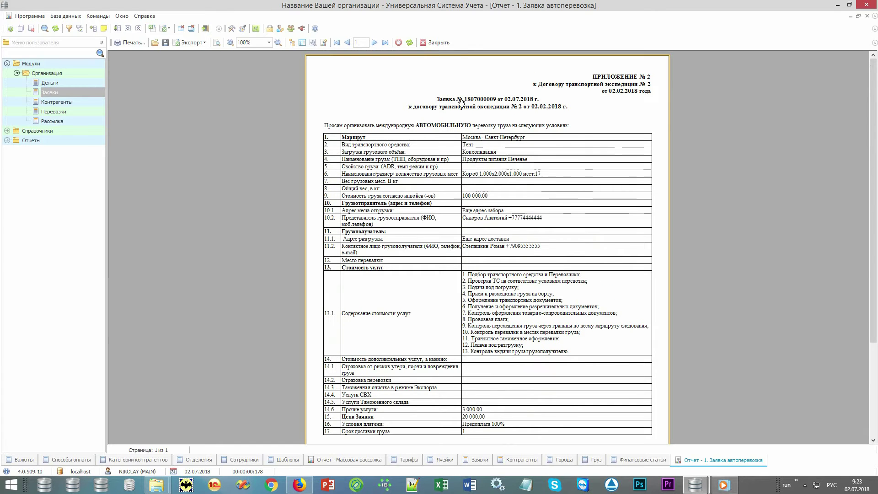
click(437, 42)
Generate the Список на забор report with the prefilled pickup date and driver, and close it
click(126, 43)
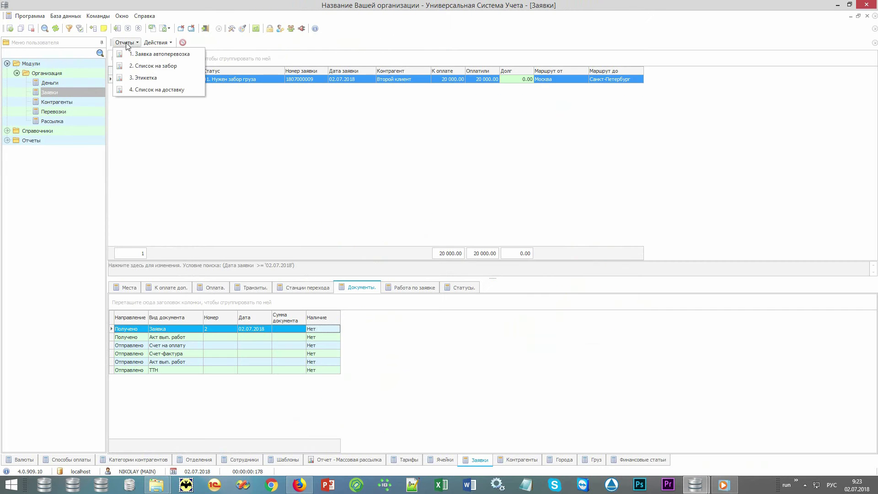
click(142, 70)
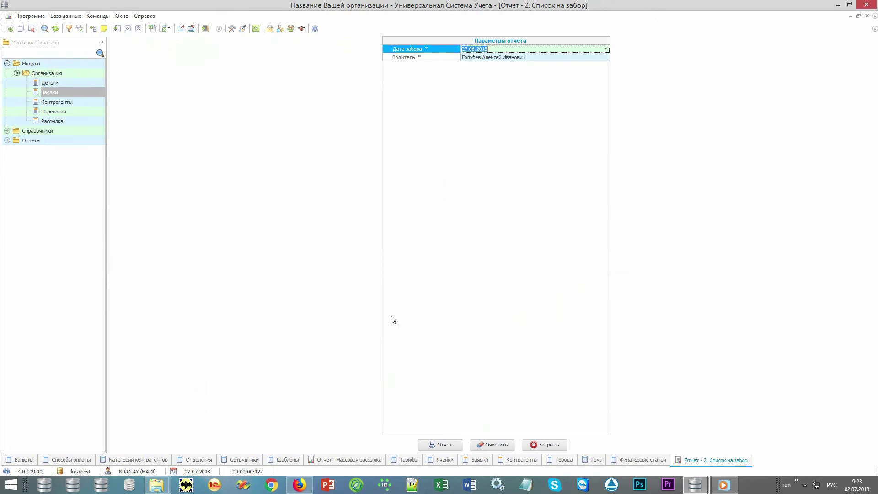
click(450, 441)
key(Escape)
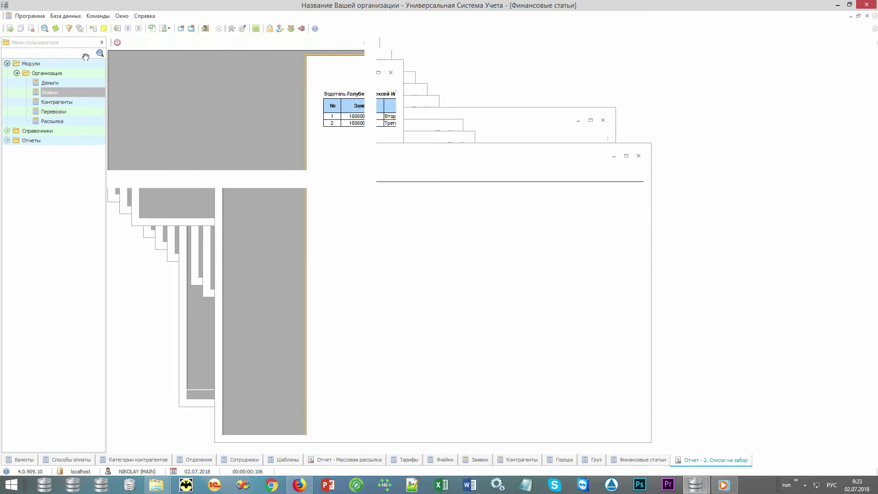
Generate the Этикетка report to view the cargo labels for the request, and close it
click(125, 43)
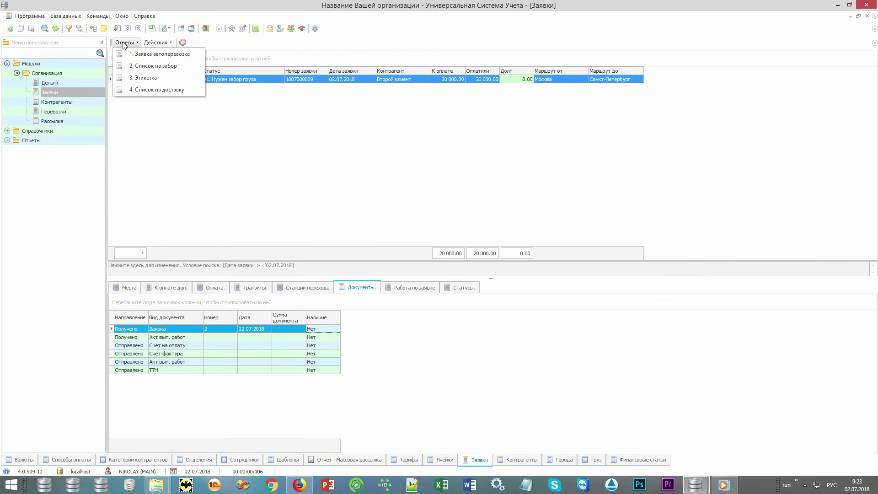
click(174, 81)
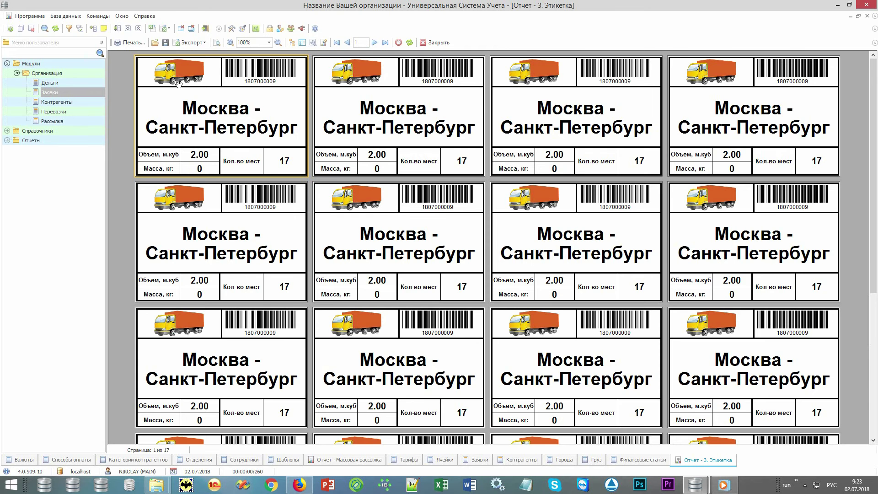
key(Escape)
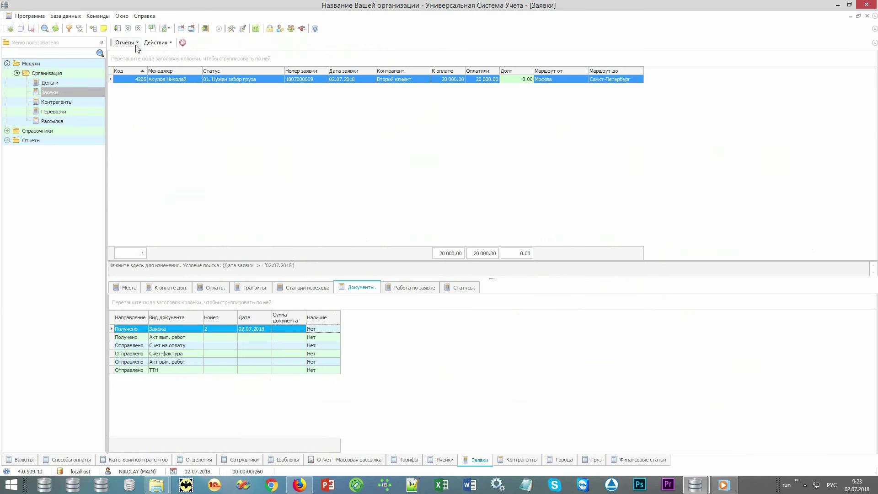
Generate the Список на доставку report with the prefilled delivery date and driver, and close it
click(126, 42)
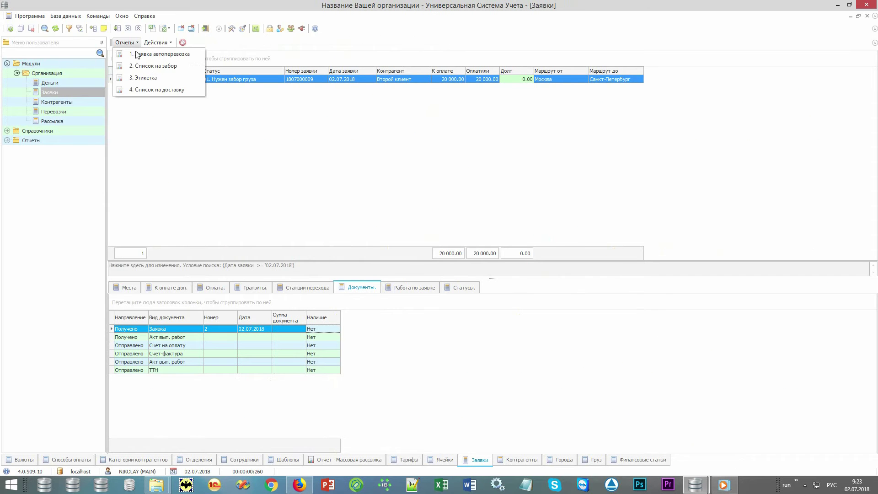
click(190, 90)
key(Return)
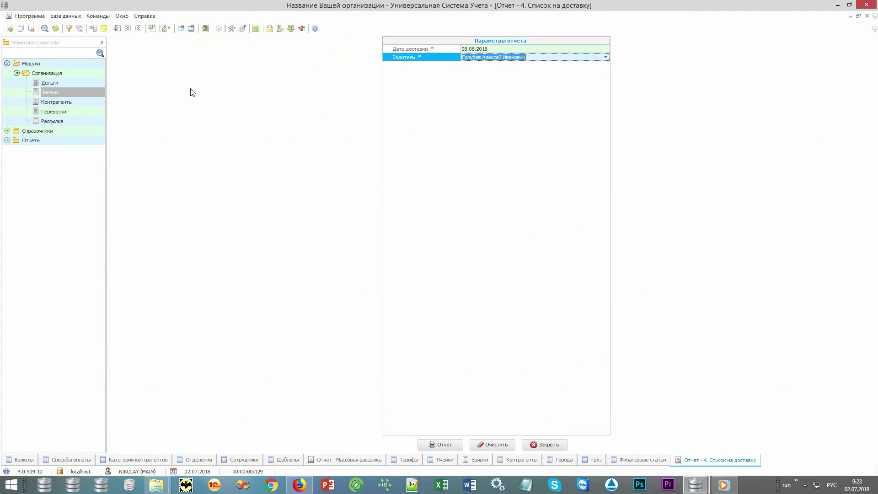
key(Return)
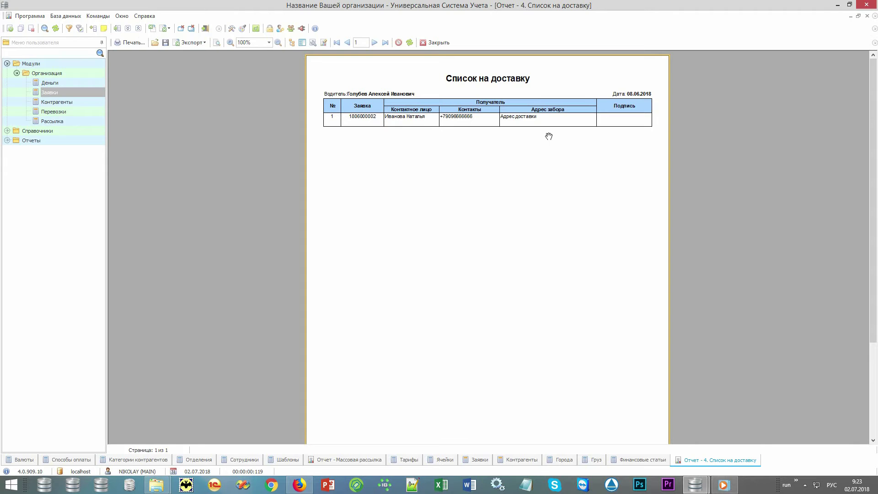
key(Escape)
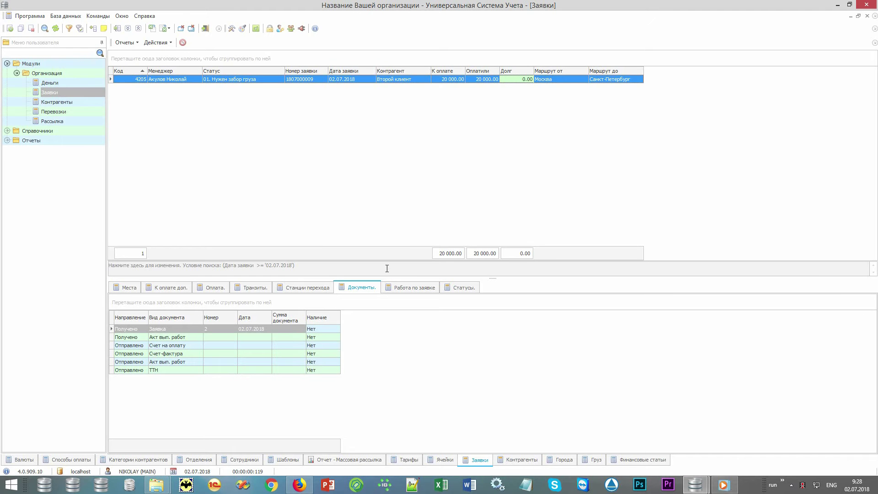
Clear the Заявки search criteria and search for requests with Статус 03. На складе отправления
click(386, 268)
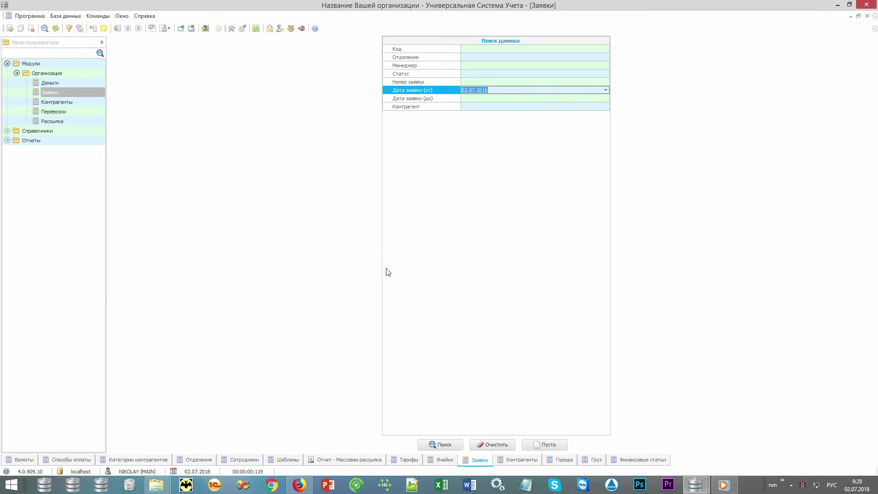
click(503, 446)
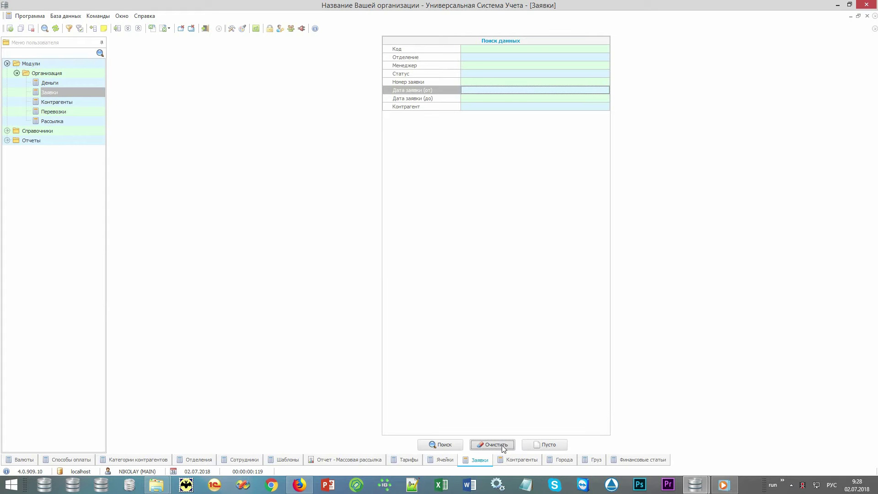
click(603, 74)
click(605, 74)
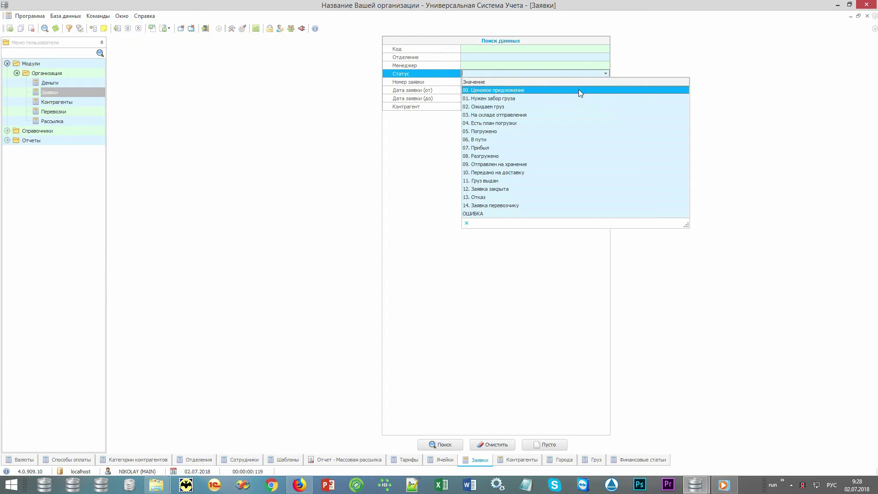
click(565, 115)
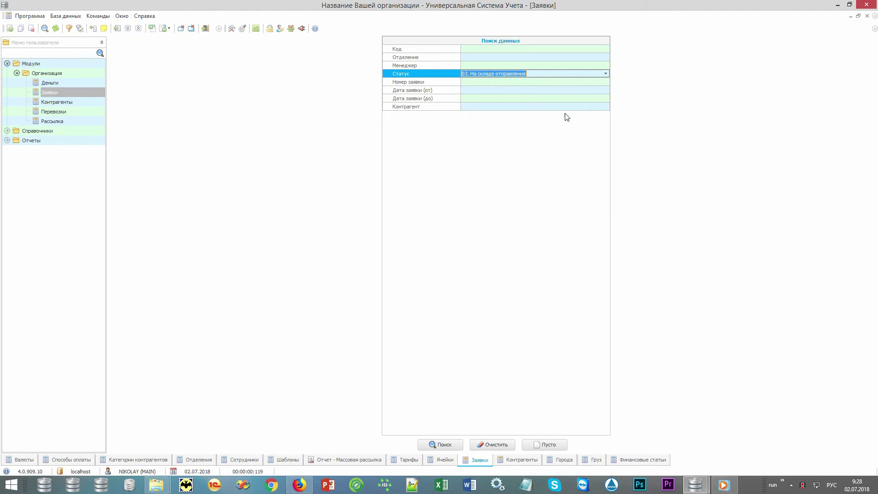
click(434, 445)
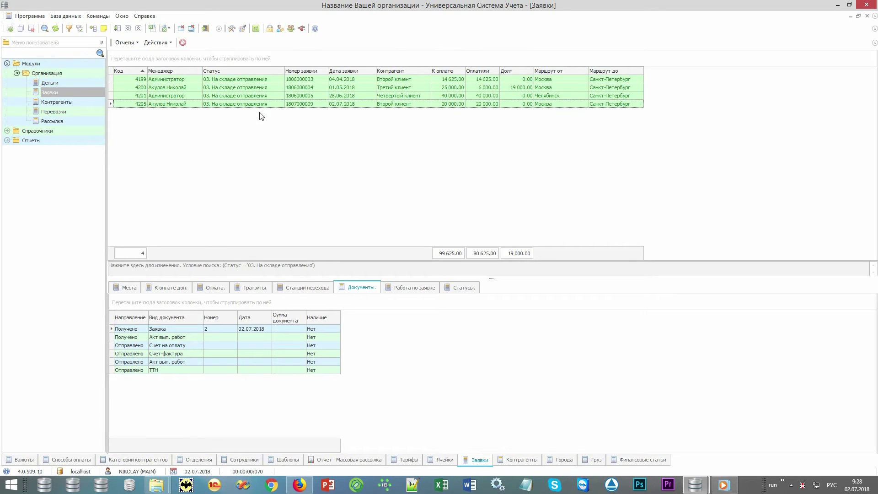
Filter the found requests to those with Маршрут от set to Москва
click(586, 69)
click(566, 94)
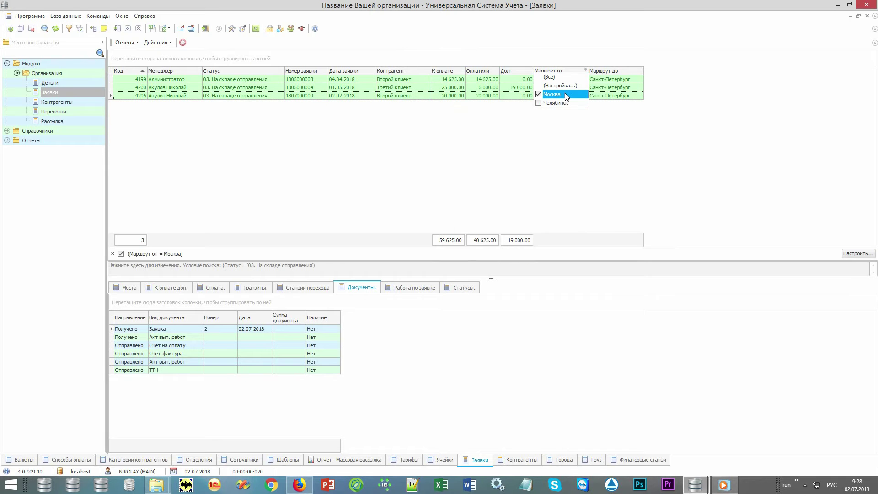
click(508, 131)
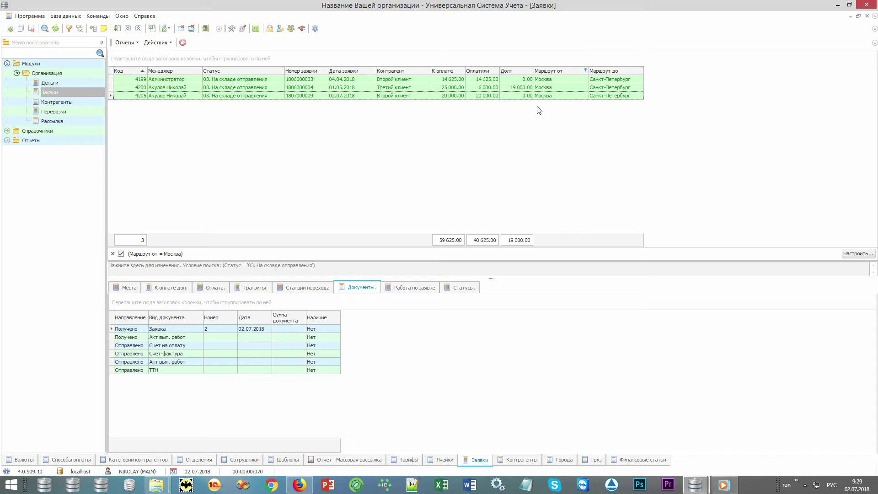
Create a перевозка from all the filtered requests, check their status in Заявки and return to the shipment
key(ctrl+a)
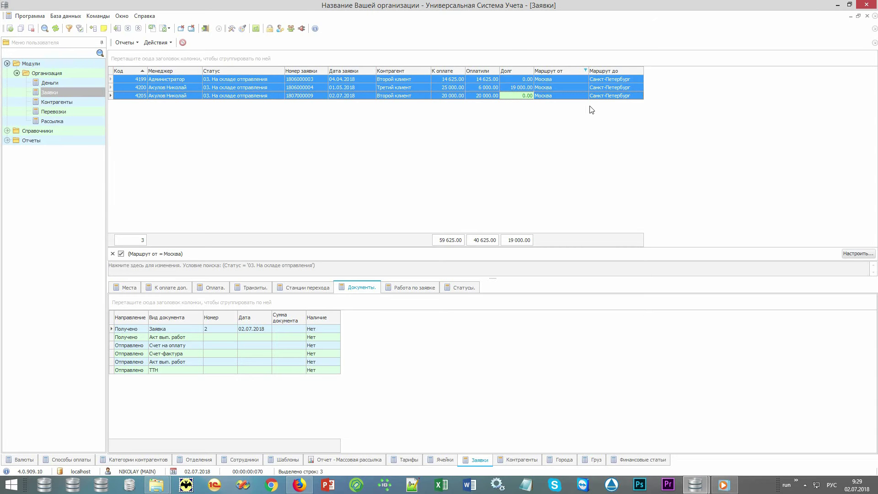
click(165, 43)
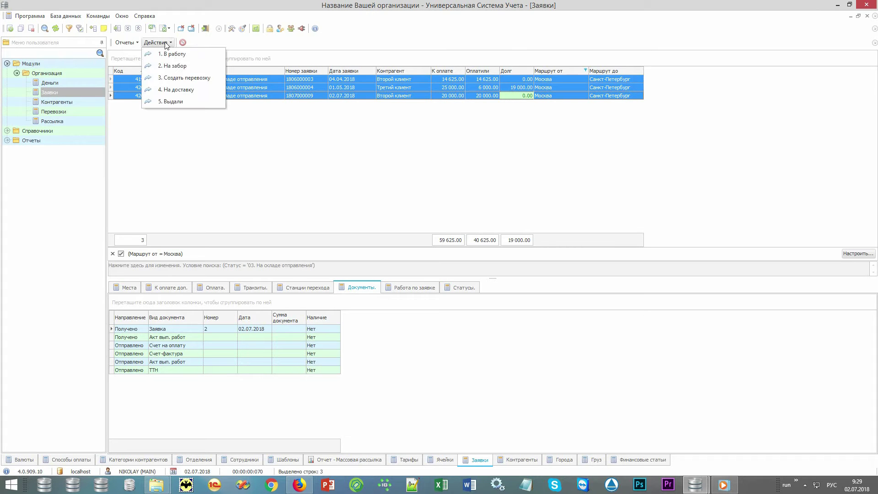
click(214, 78)
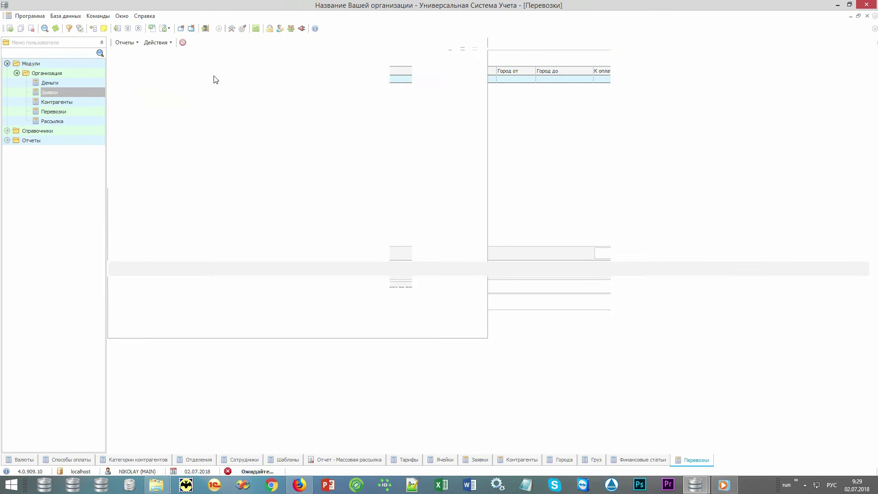
click(265, 82)
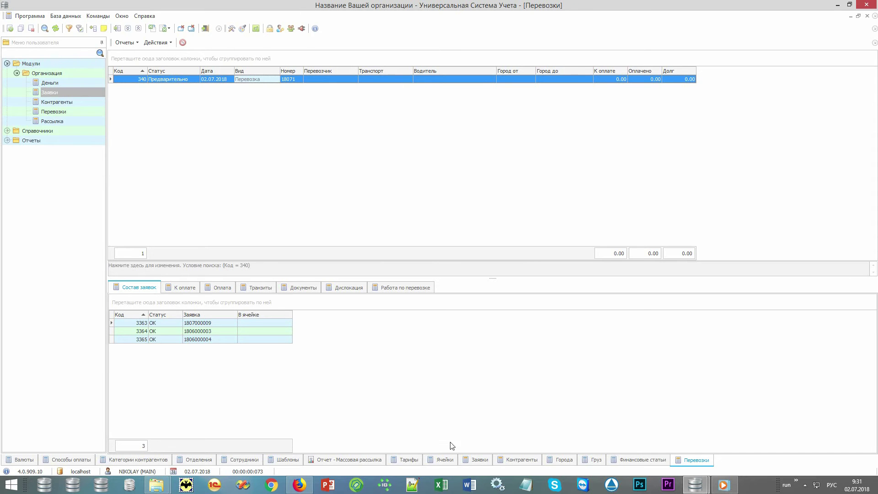
click(473, 460)
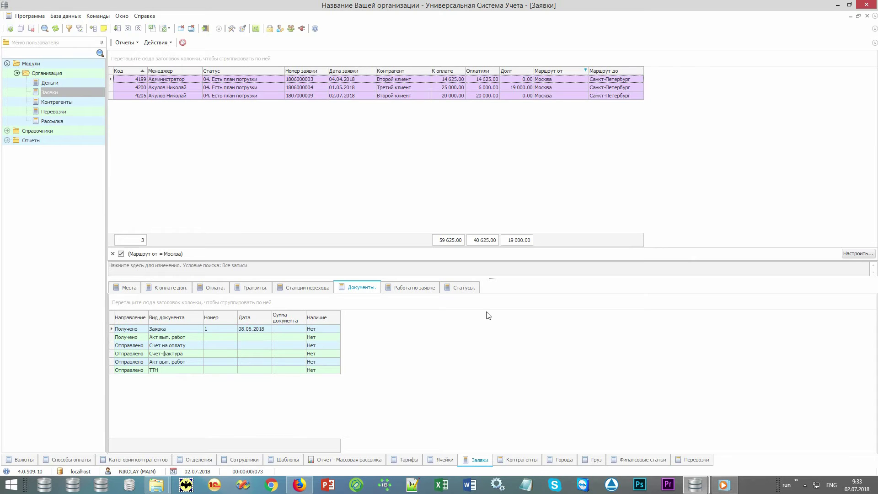
click(693, 460)
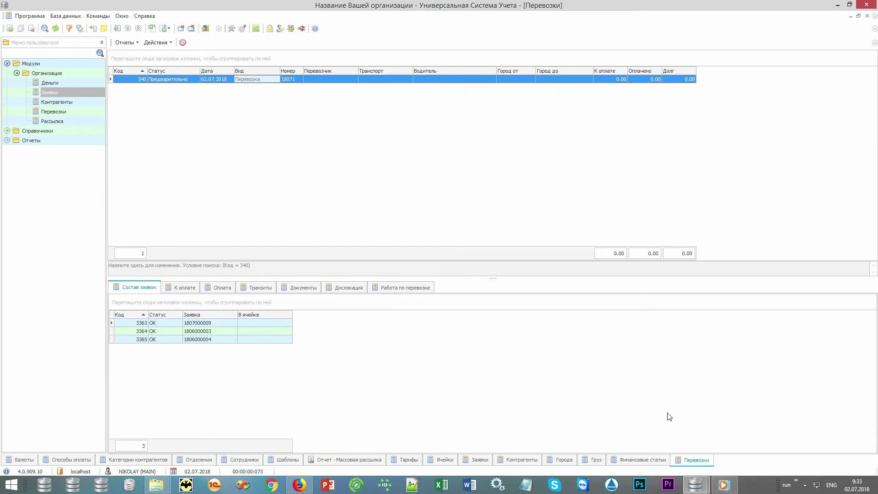
Open the new shipment for editing and select its Перевозчик from the counterparties list
double_click(351, 79)
click(417, 91)
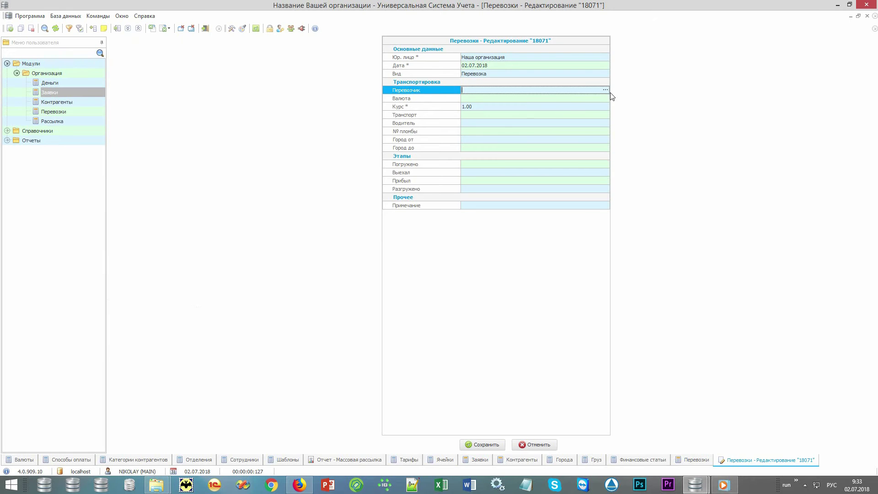
click(606, 91)
double_click(257, 97)
Set the shipment's Транспорт to SCANIA 111AAA and choose its Водитель from the drivers list
click(603, 114)
click(603, 114)
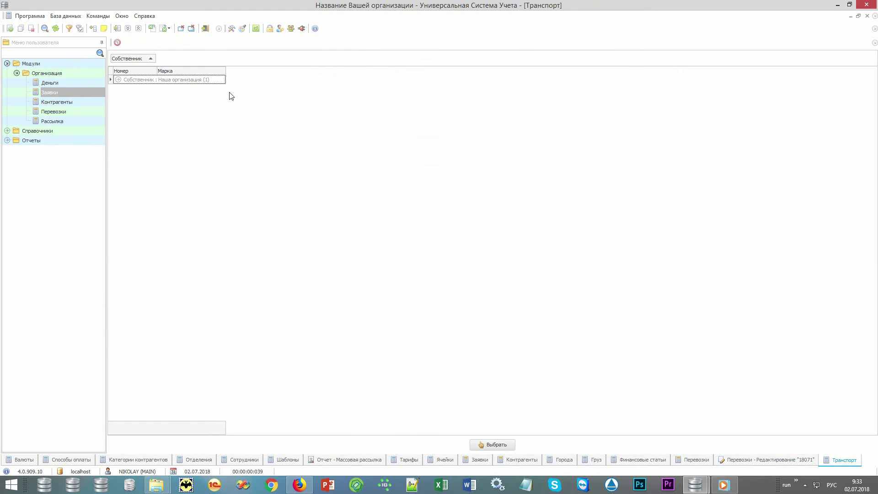
double_click(217, 88)
click(557, 125)
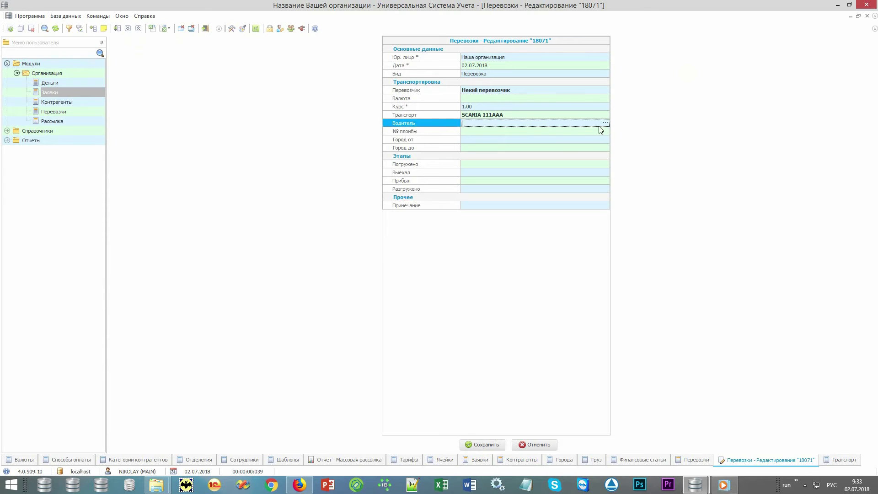
click(605, 123)
double_click(221, 90)
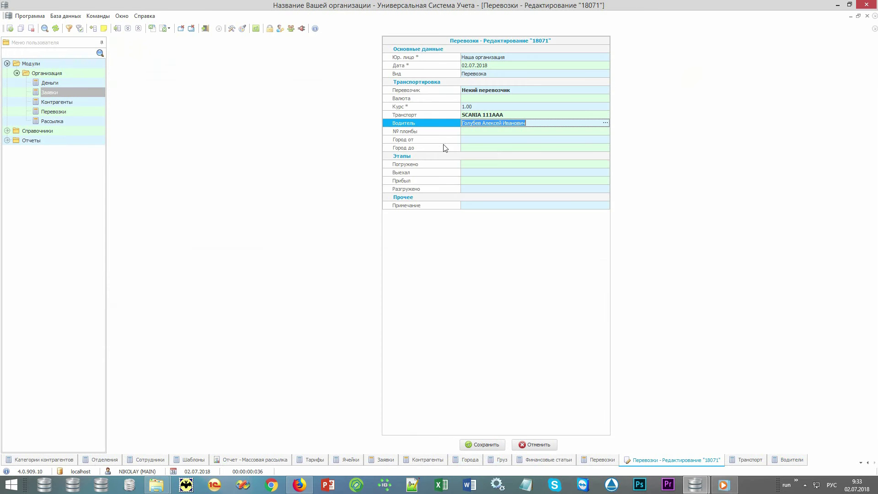
Set Город от to Москва and Город до to Санкт-Петербург, and save the shipment
click(547, 141)
click(605, 139)
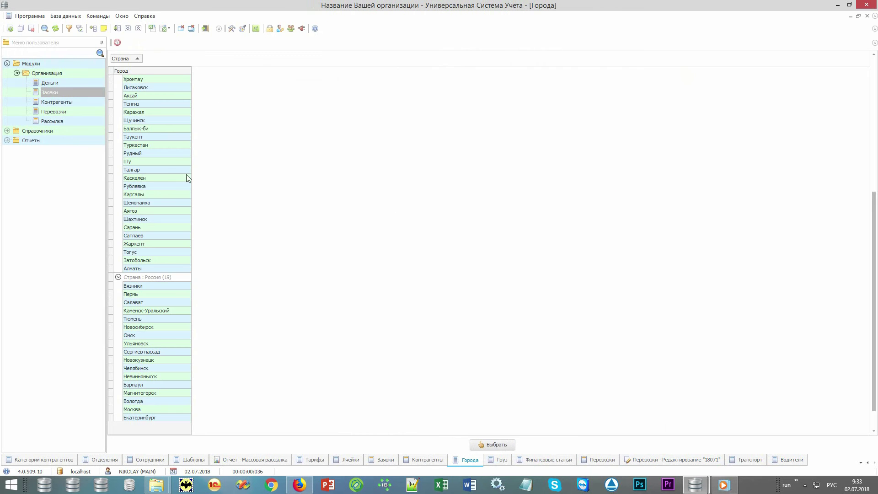
click(176, 171)
text(мо)
key(Return)
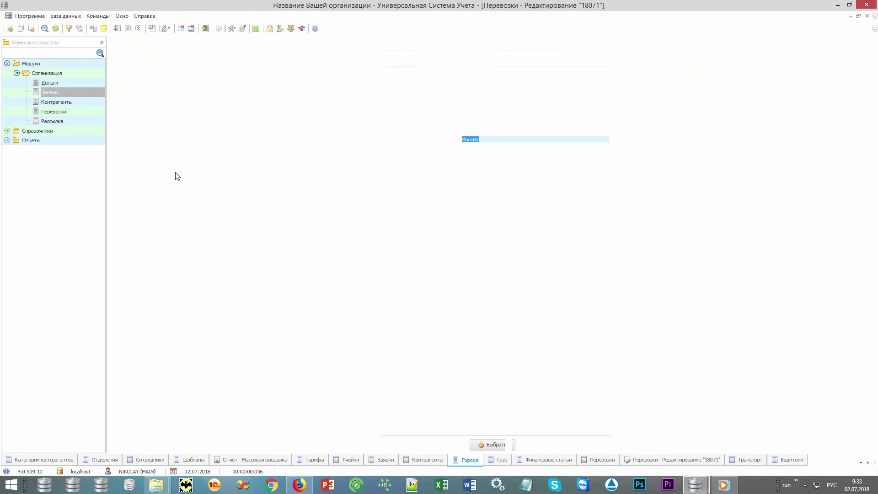
key(Down)
key(F4)
click(147, 170)
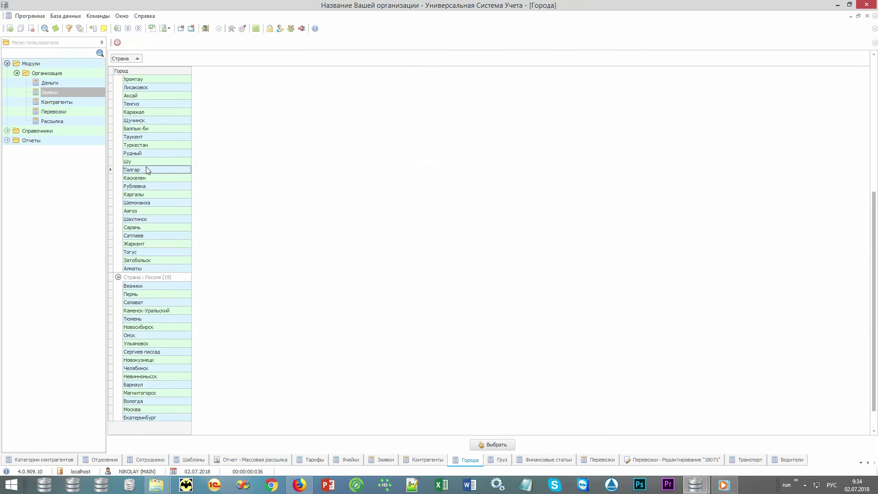
text(сан)
key(Return)
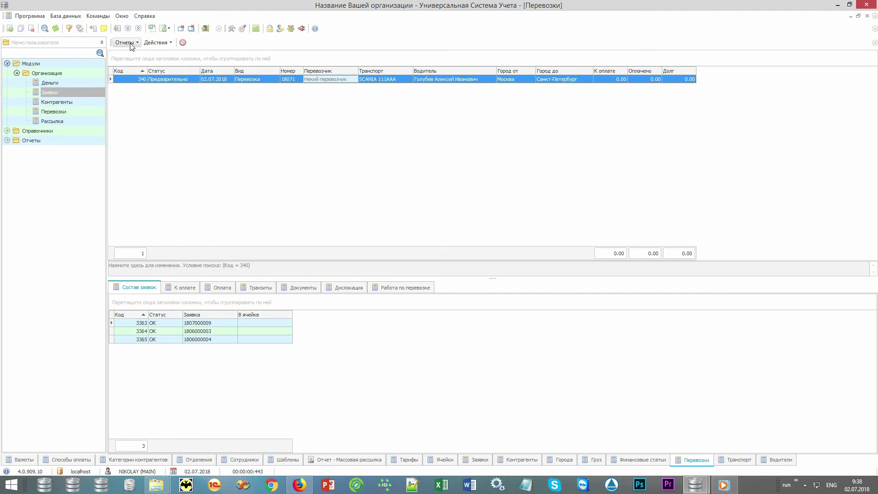
Generate the План погрузки report for the shipment, review it and close it
click(125, 42)
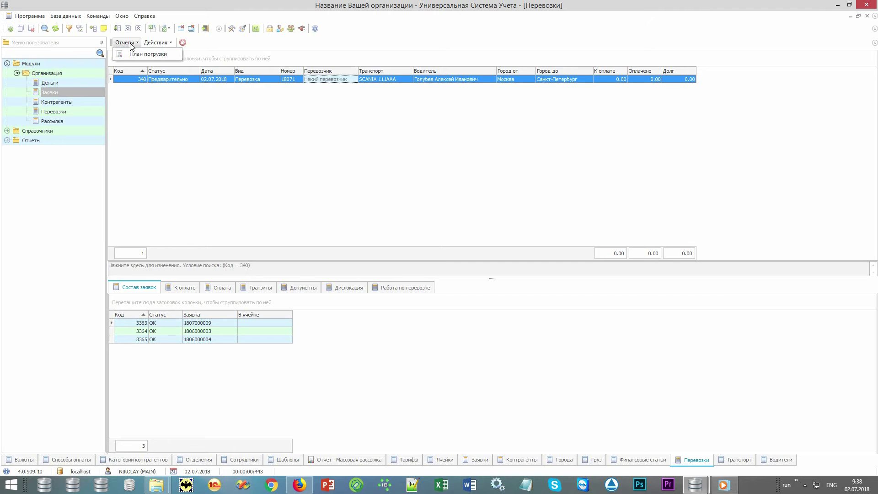
click(169, 54)
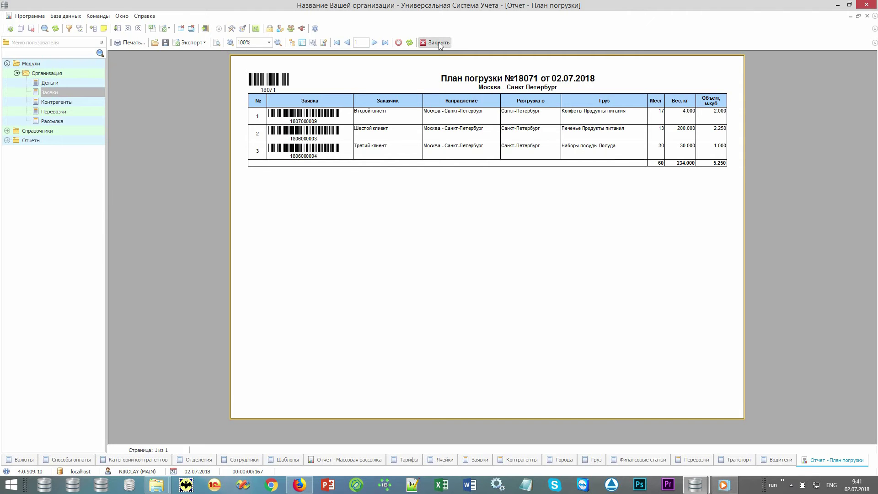
click(437, 42)
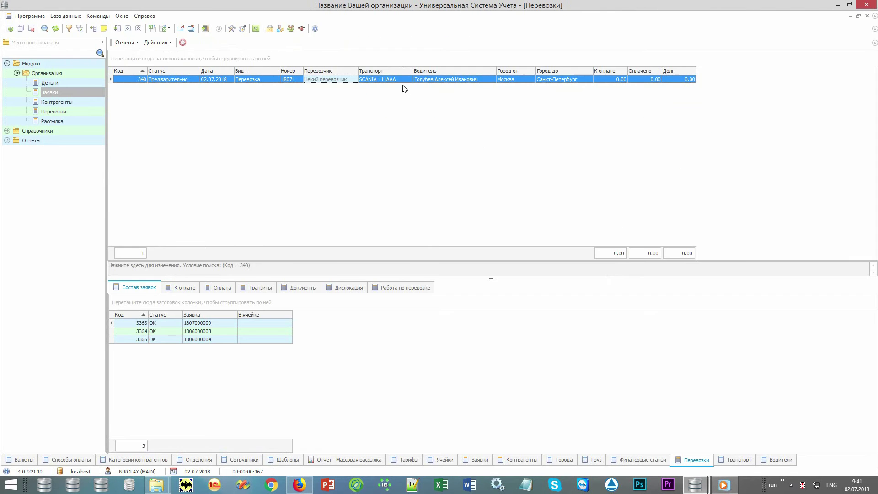
Look through the shipment's К оплате, Оплата, Документы and Дислокация details
click(188, 287)
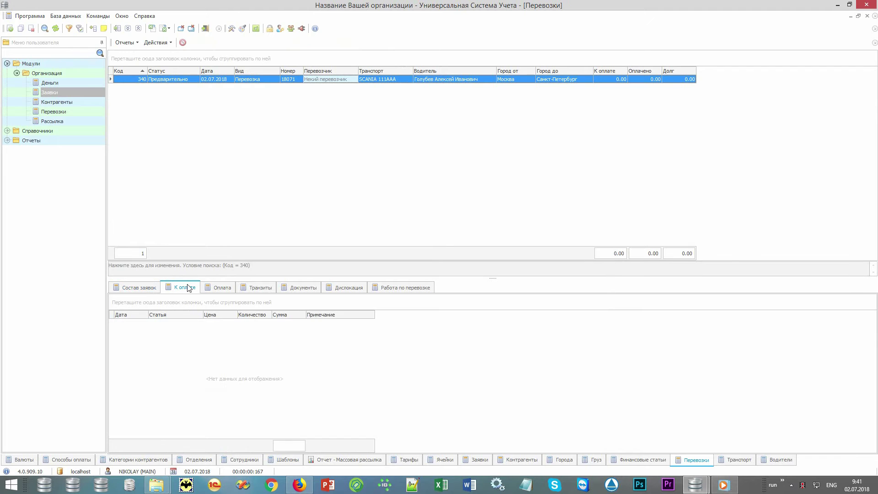
click(228, 291)
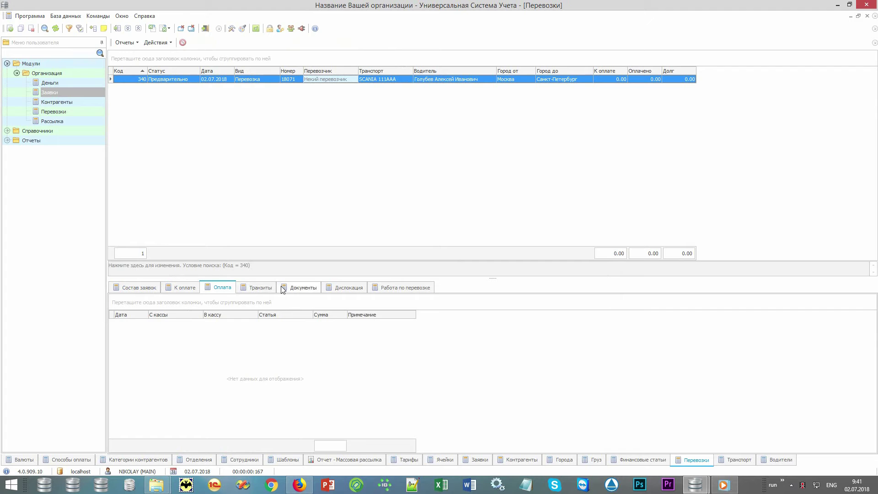
click(309, 293)
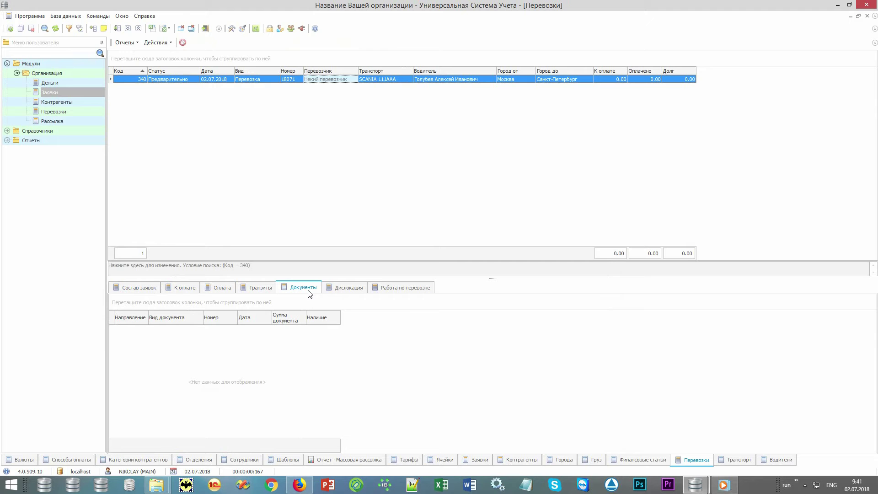
click(350, 291)
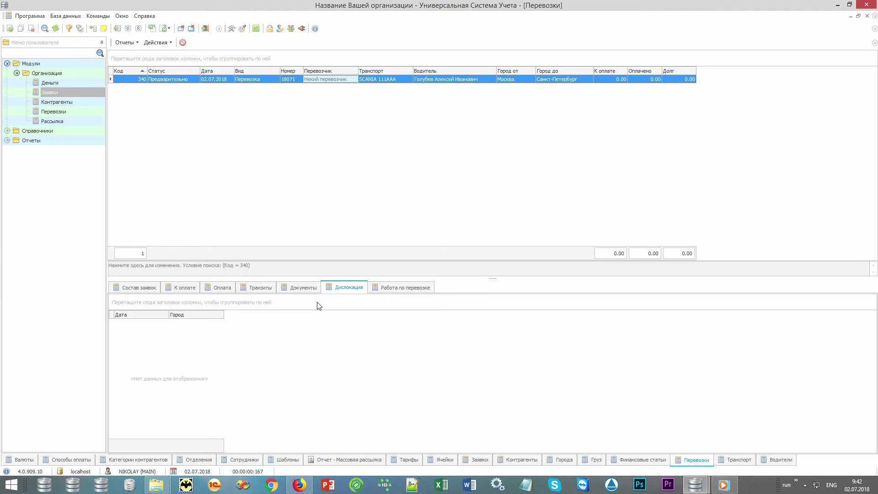
Set the shipment's Погружено date to 02.07.2018 and Выехал date to 03.07.2018, and save it
double_click(345, 80)
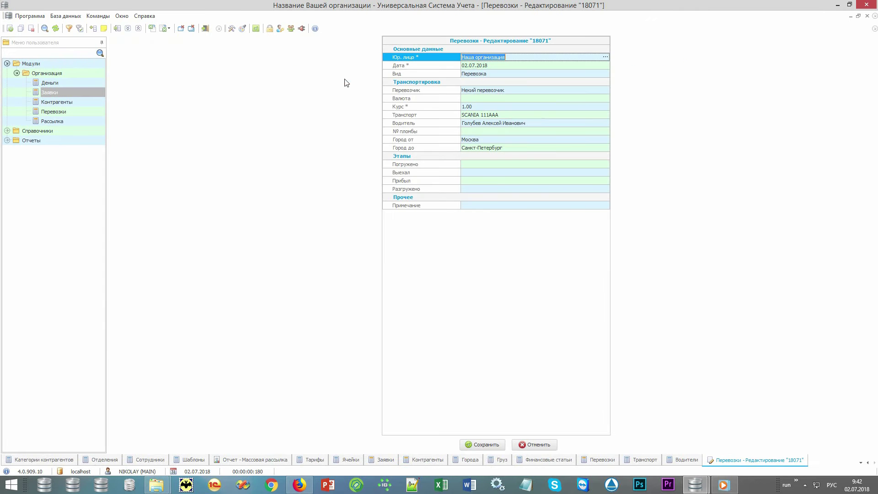
click(423, 166)
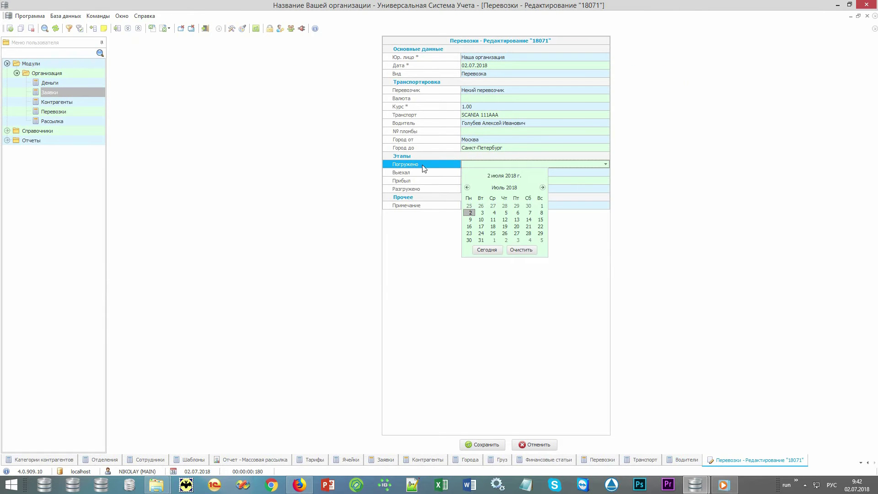
key(Return)
key(Down)
key(Return)
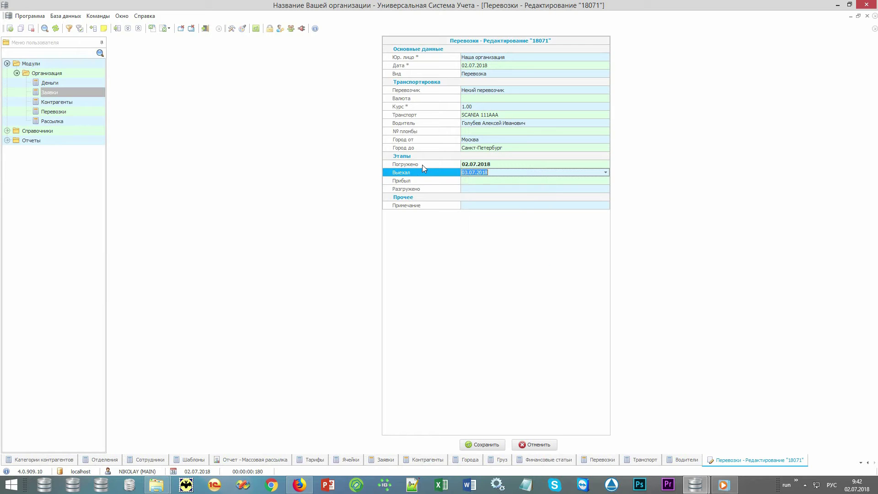
key(ctrl+s)
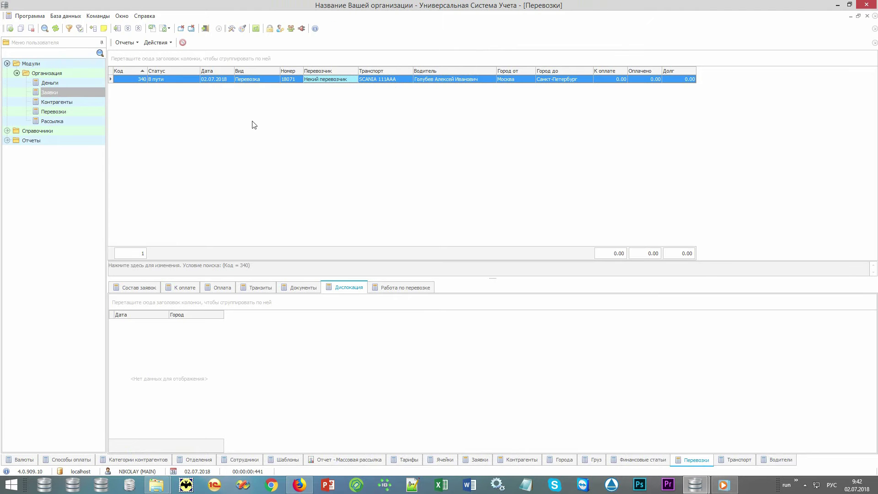
Check the shipment's Статус and the requests listed in its Состав заявок
click(187, 81)
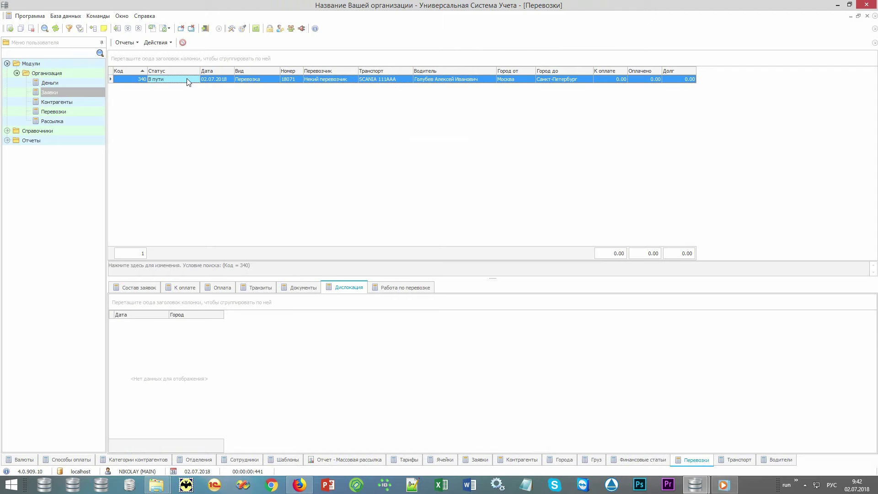
click(139, 285)
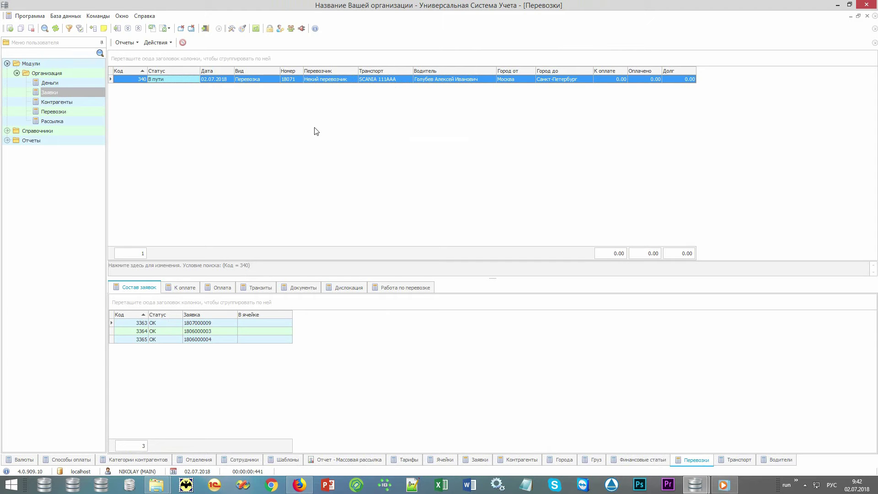
click(351, 79)
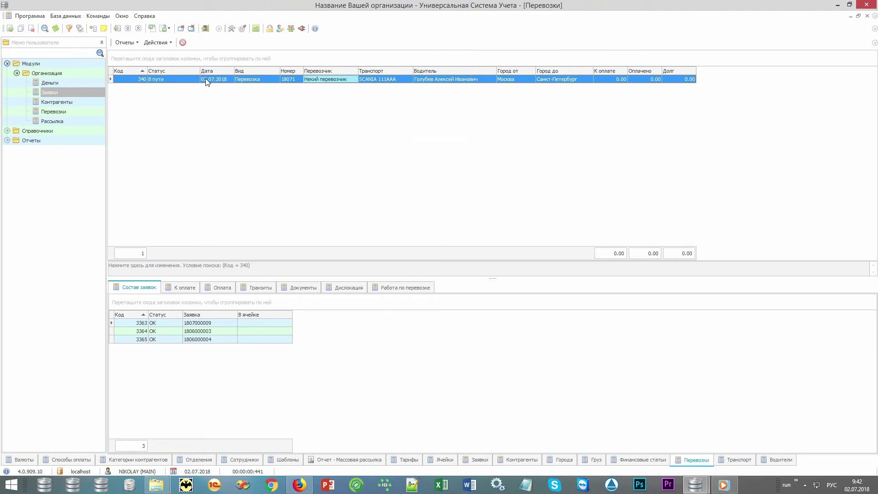
Copy the shipment with Скопировать перевозку and clear the Код search criterion to list all shipments
click(158, 43)
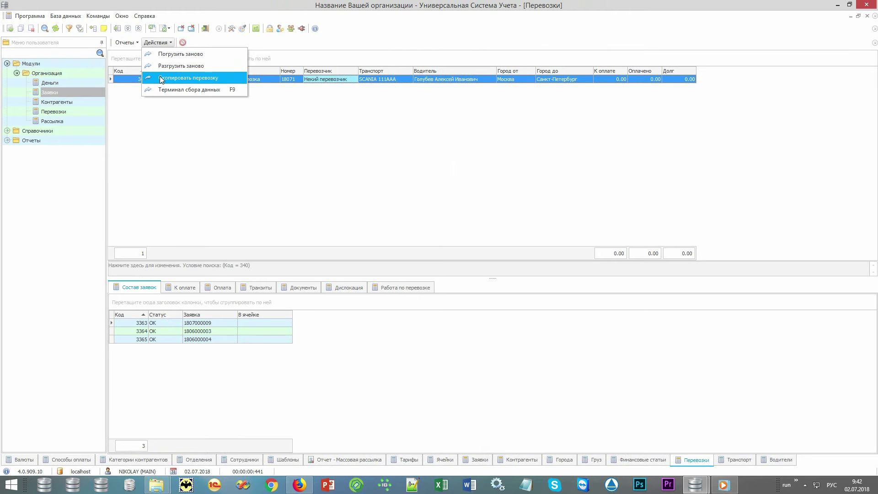
click(226, 75)
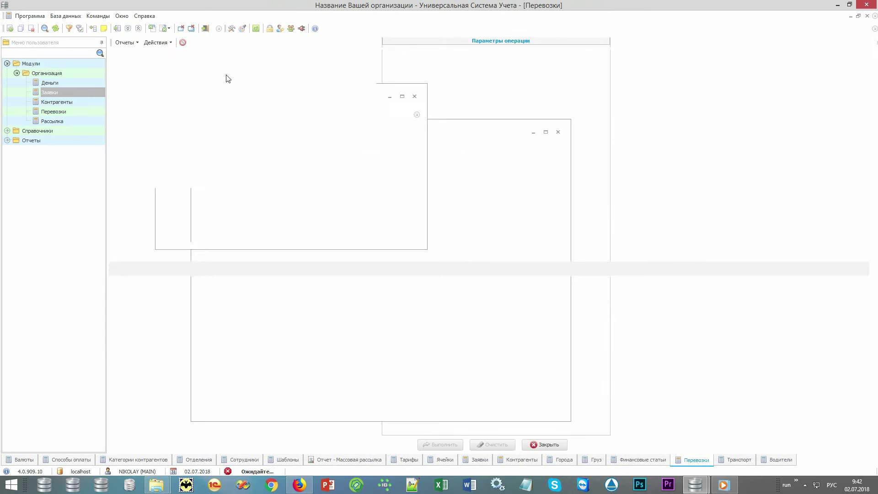
click(385, 264)
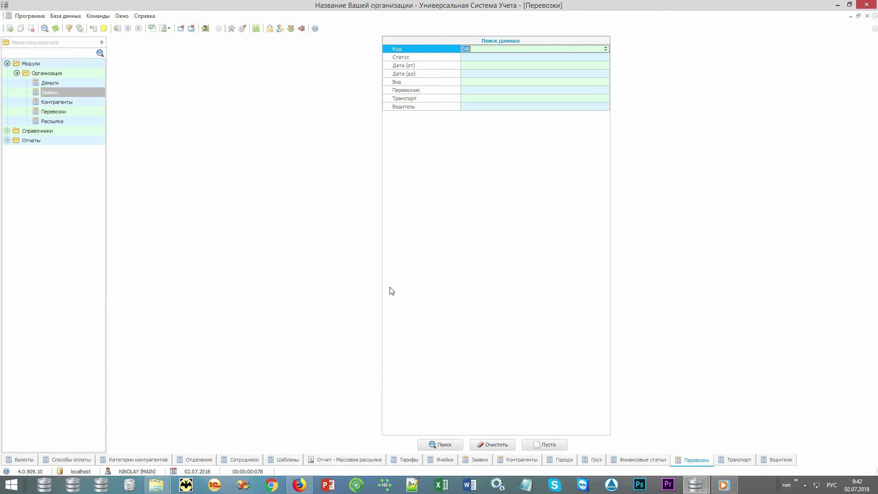
click(446, 444)
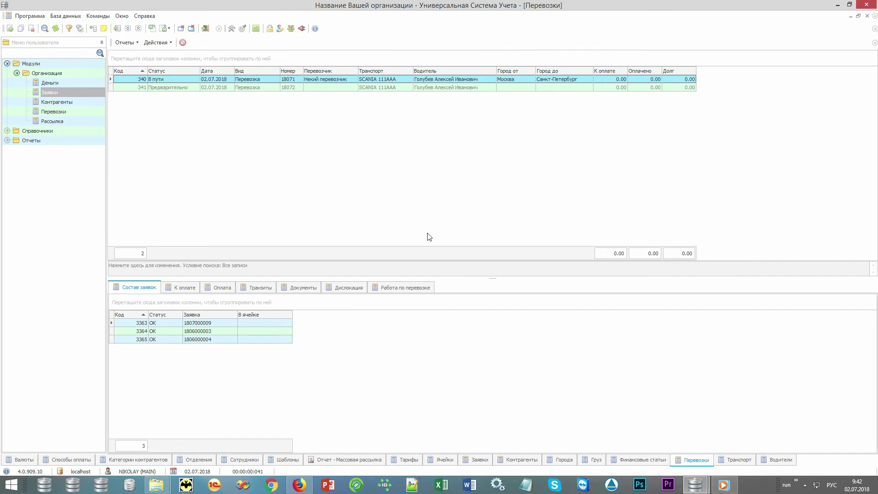
Compare the Состав заявок of the original shipment and its copy
click(347, 89)
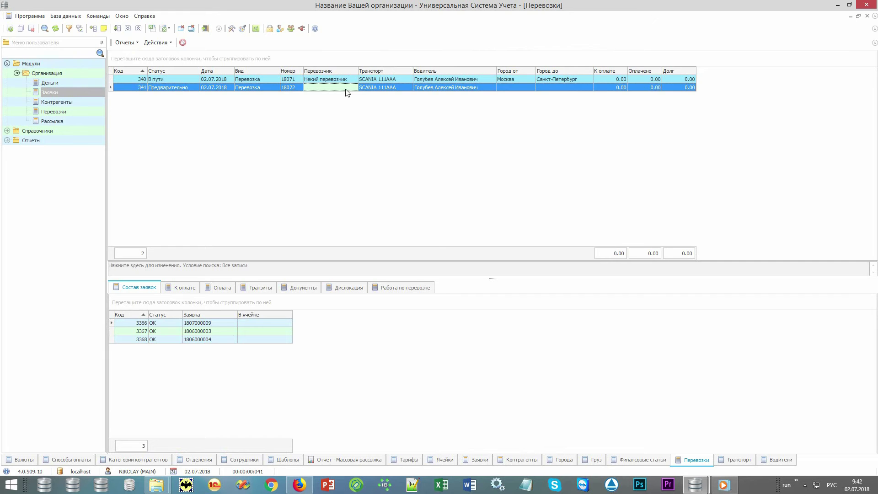
click(350, 79)
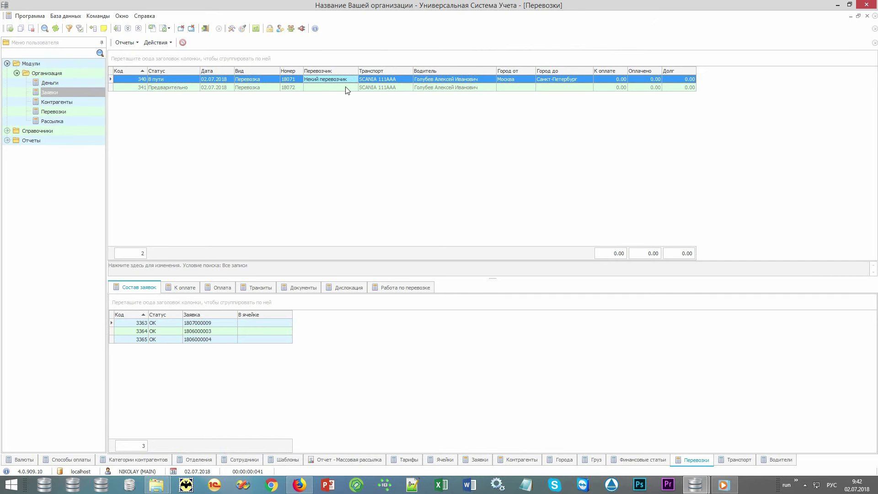
click(346, 87)
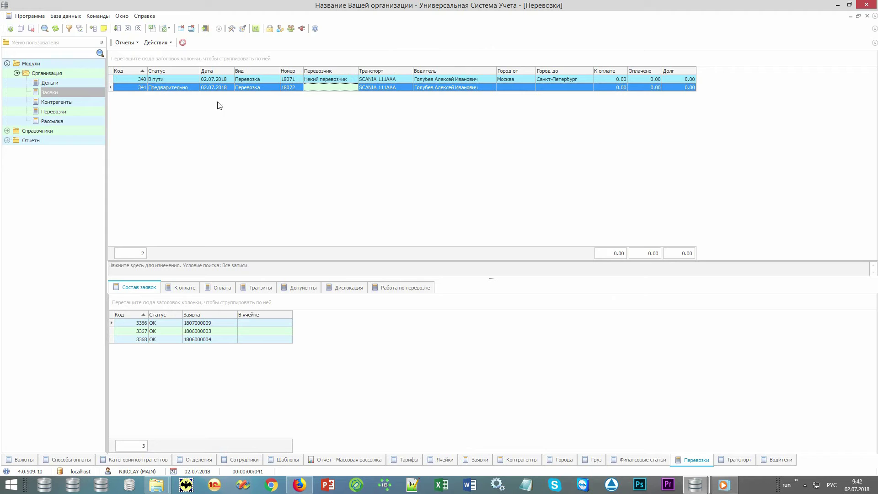
Collapse Модули and expand the Деньги group of Отчеты to see its available reports
click(7, 64)
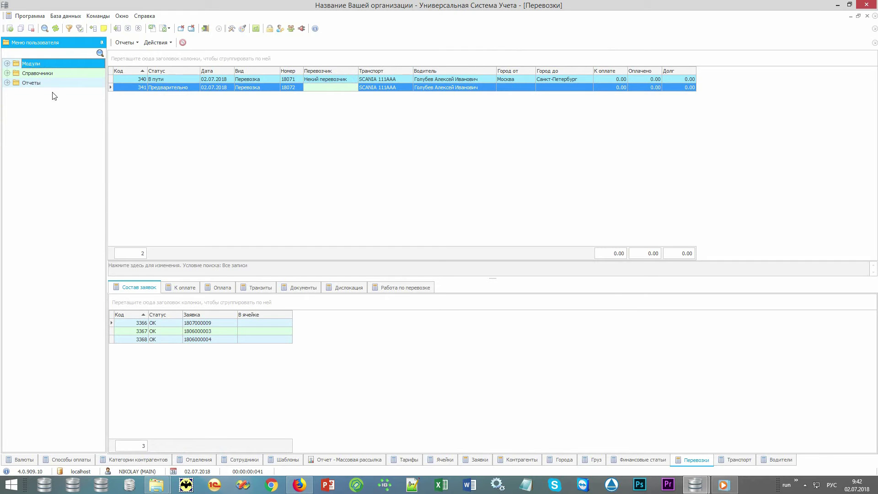
double_click(64, 82)
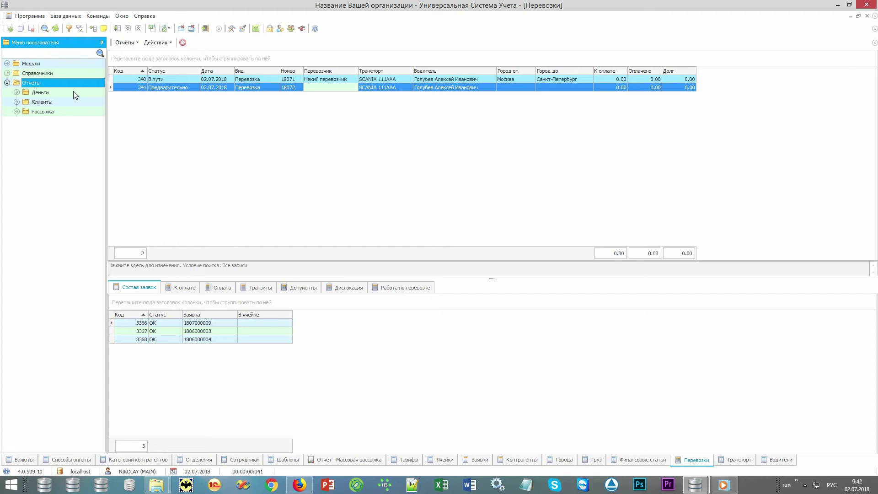
double_click(75, 94)
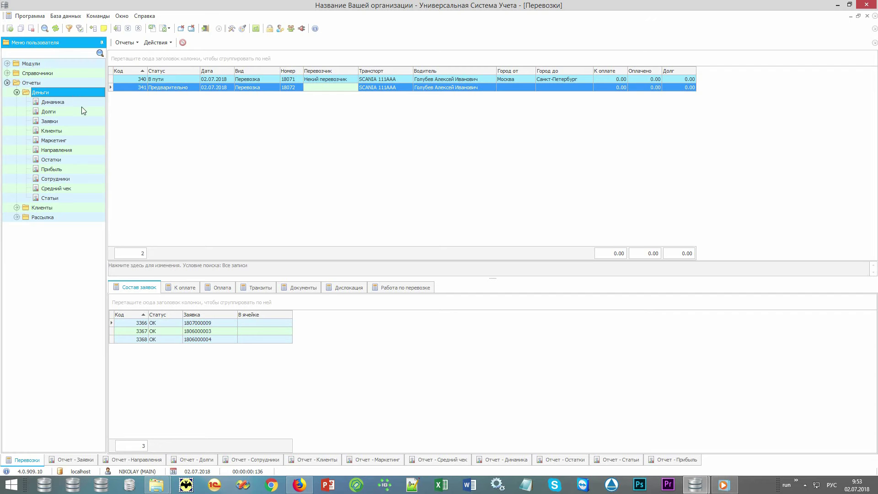
Review the already generated financial reports Заявки, Направления and Долги
click(83, 122)
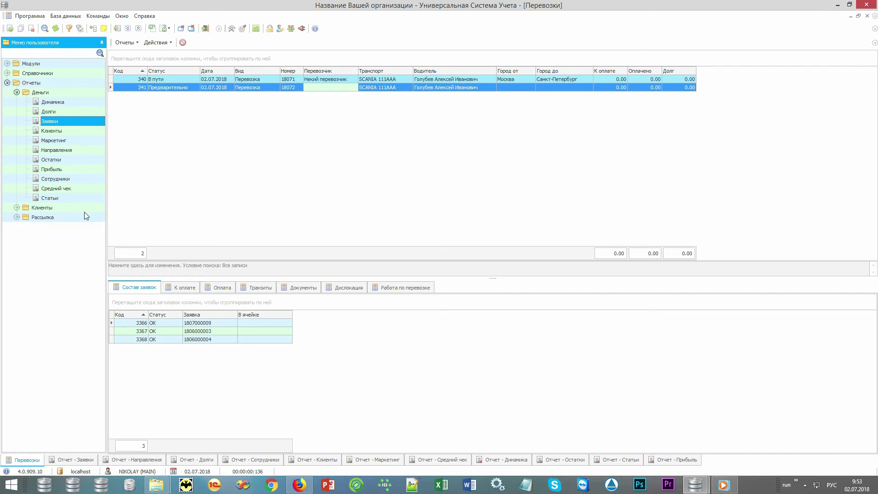
click(73, 459)
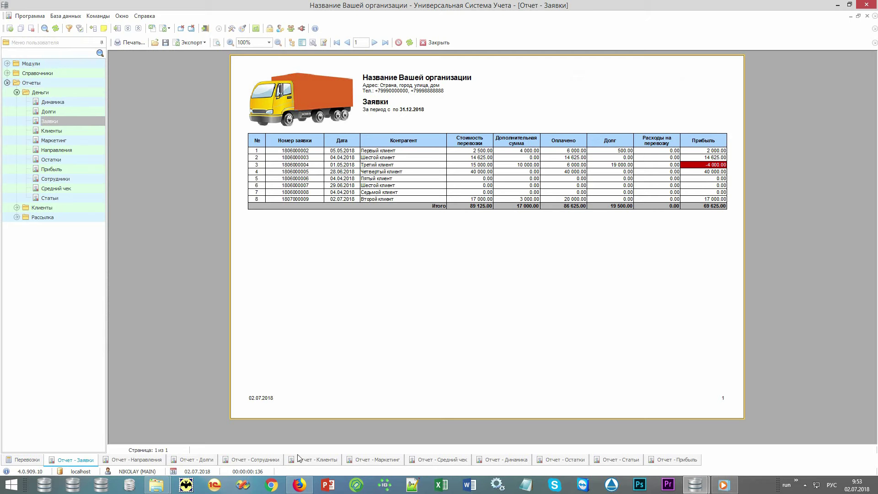
click(137, 461)
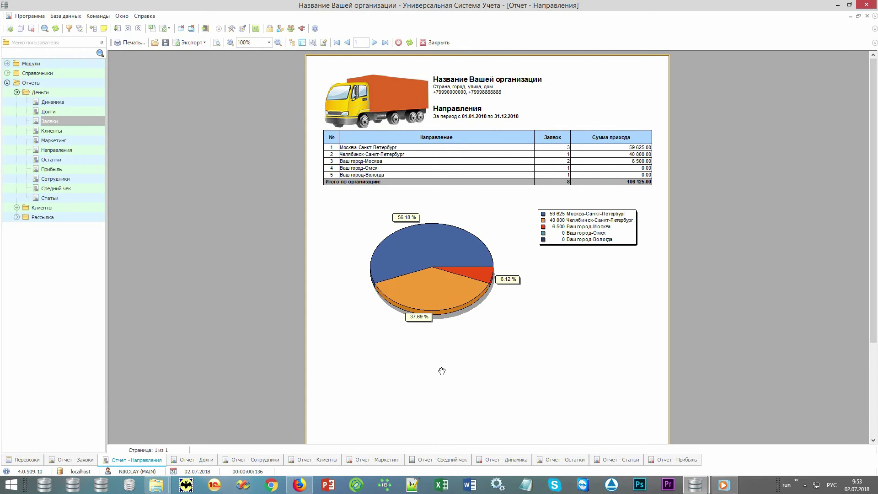
click(194, 460)
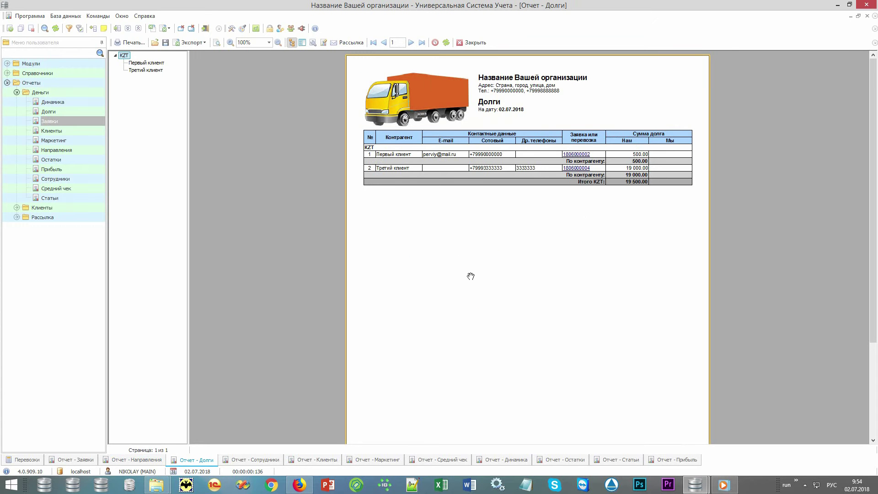
Review the already generated financial reports Сотрудники, Клиенты and Маркетинг
click(249, 460)
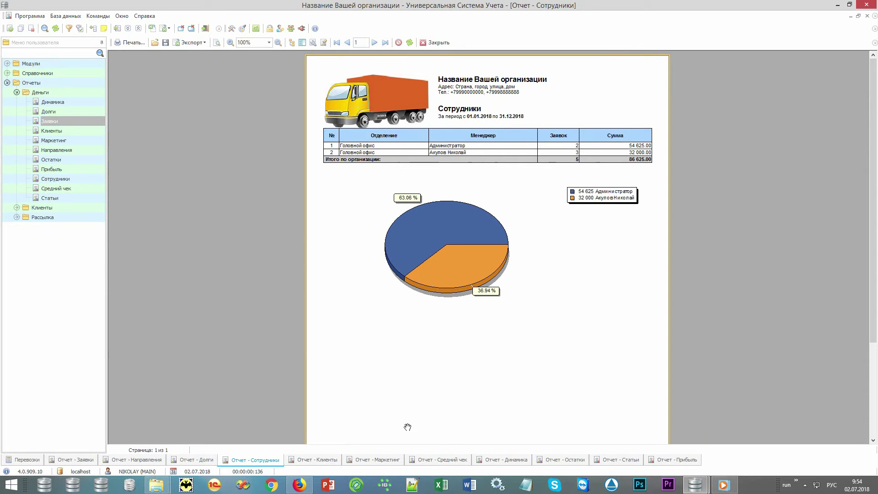
click(309, 462)
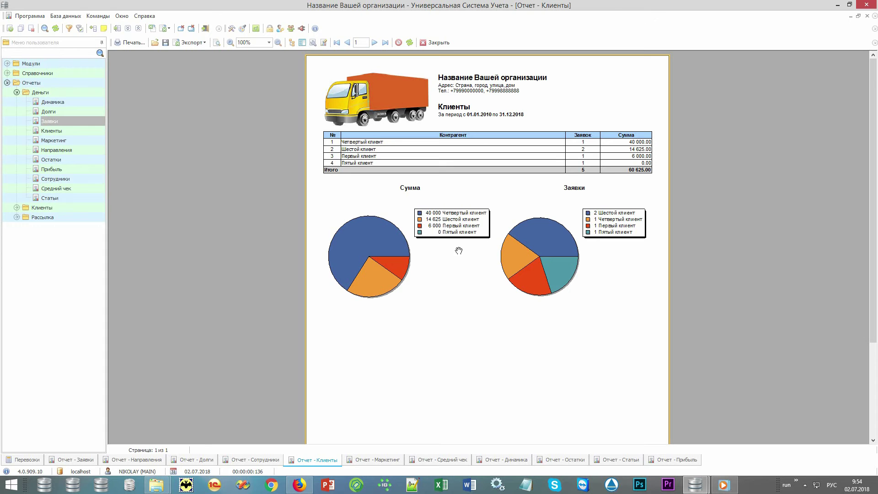
click(364, 465)
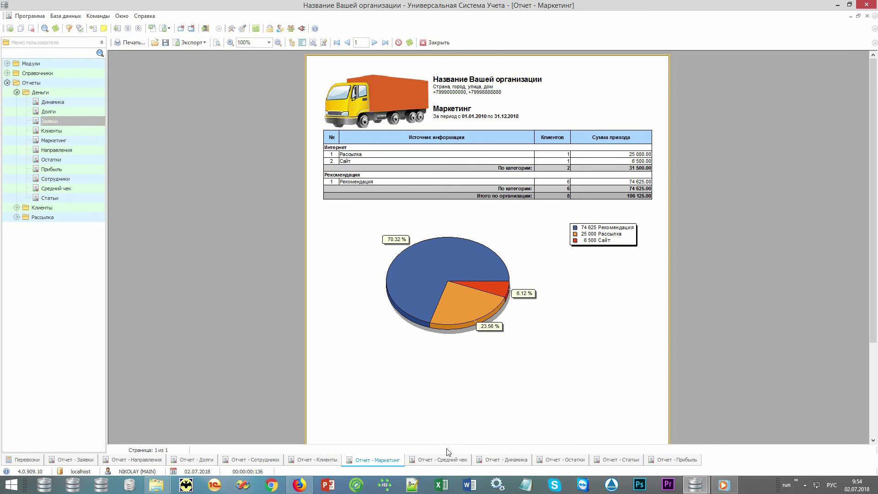
Review the already generated Средний чек, Динамика, Остатки, Статьи and Прибыль reports
click(440, 461)
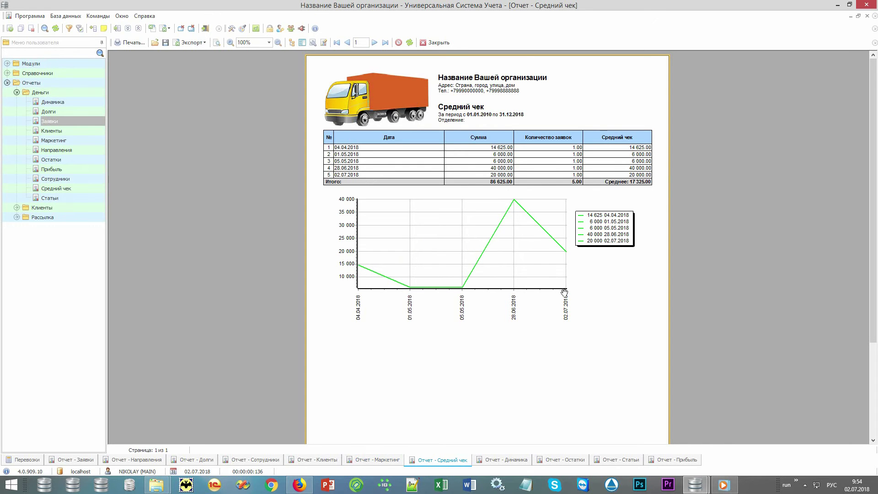
click(500, 462)
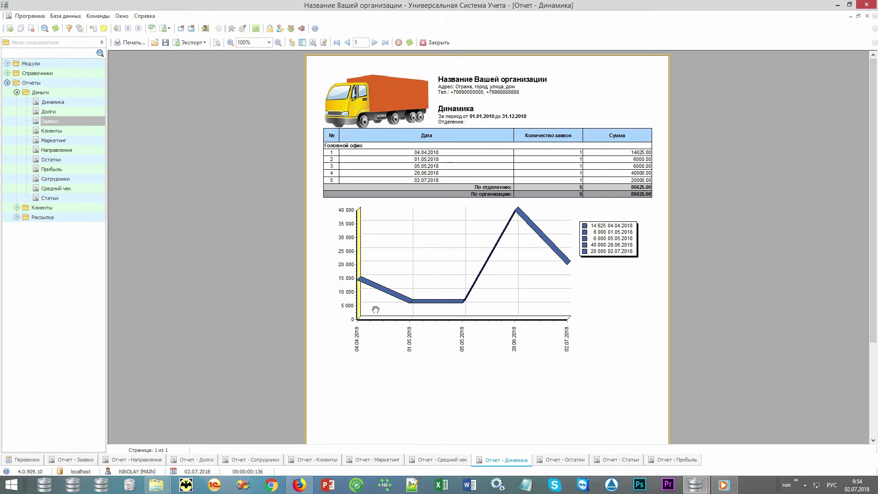
click(557, 461)
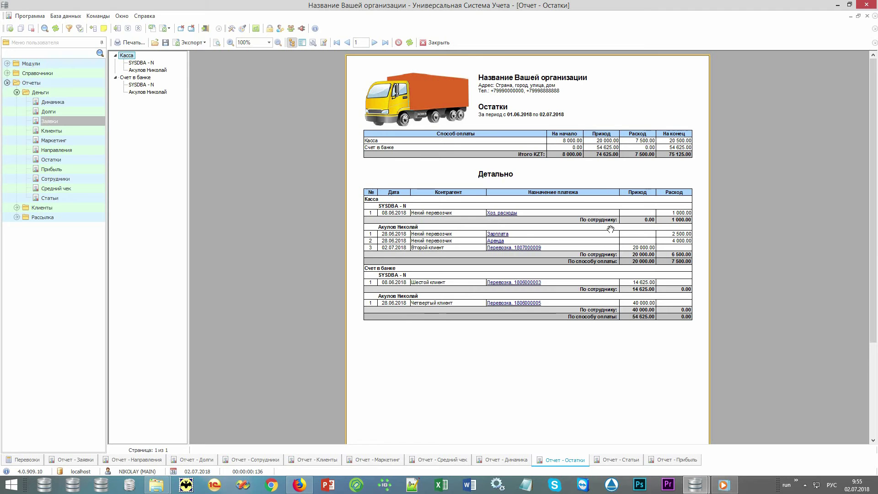
click(617, 460)
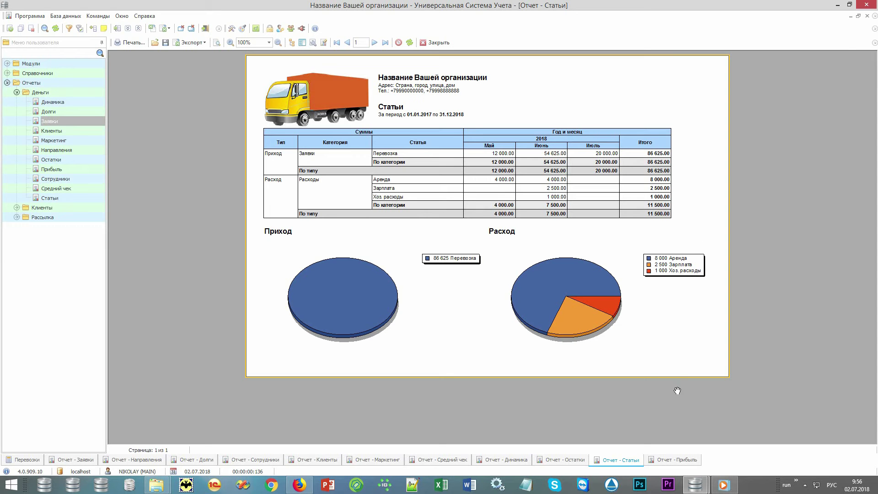
click(663, 462)
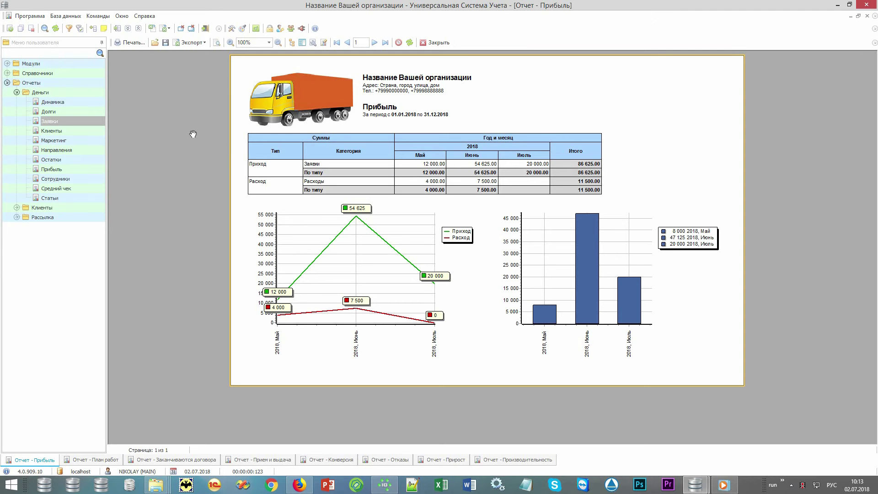
Collapse the Деньги report group and expand Клиенты to see its available reports, highlighting План работ
double_click(59, 92)
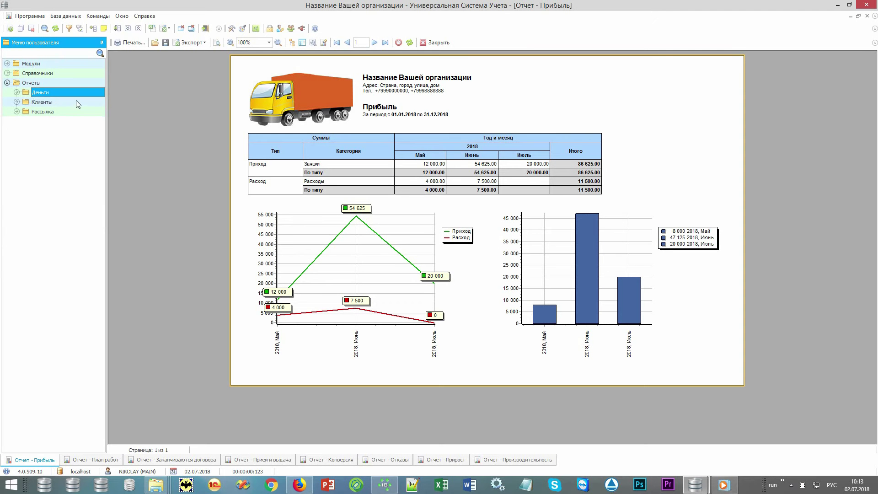
double_click(73, 102)
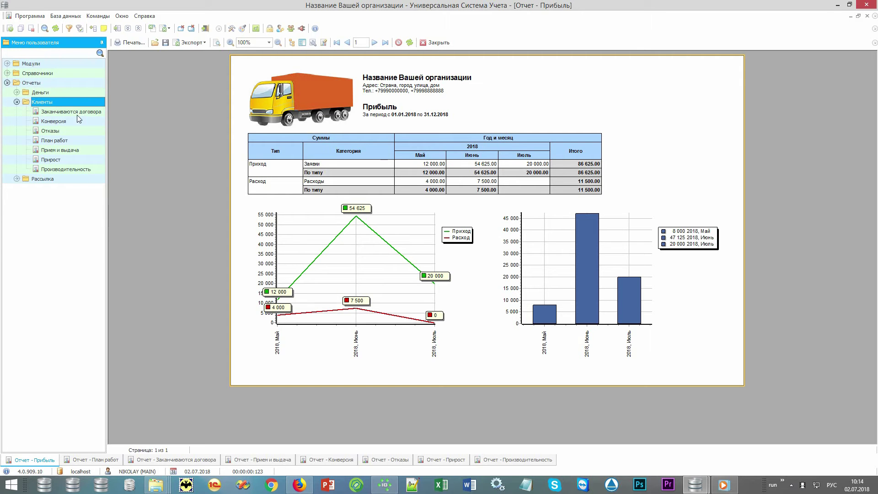
click(78, 142)
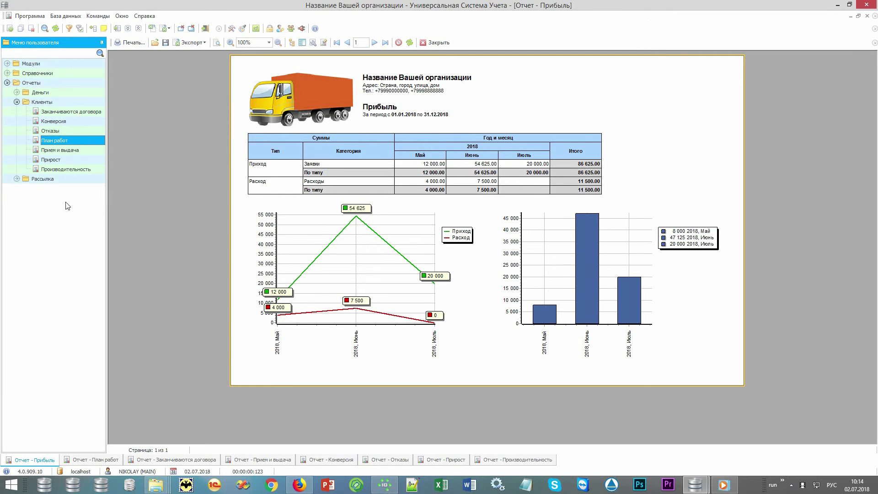
Review the already generated client reports План работ, Заканчиваются договора and Прием и выдача
click(94, 462)
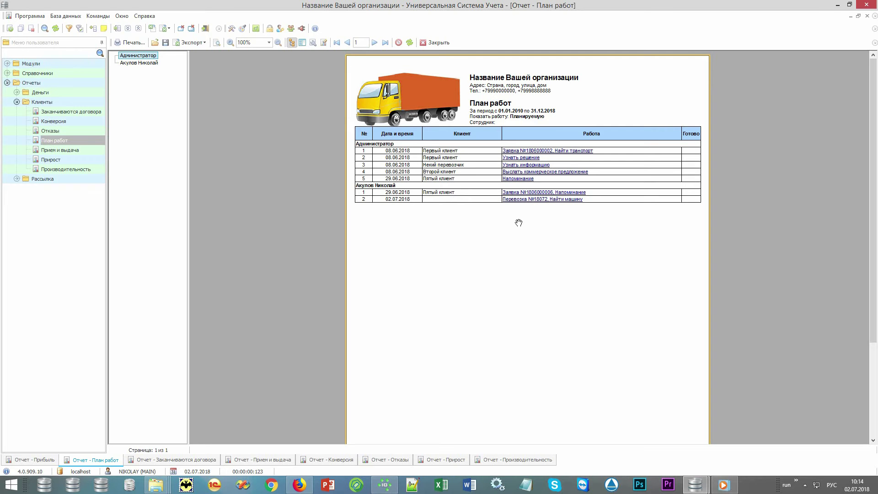
click(156, 459)
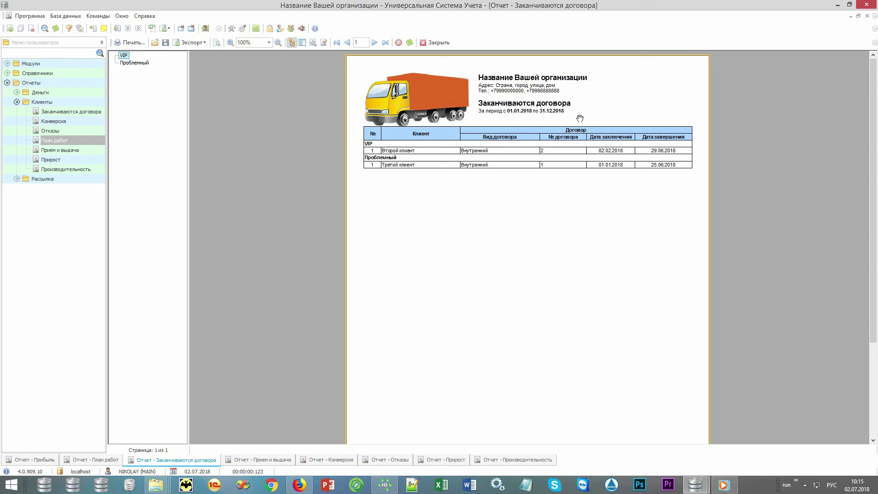
click(270, 460)
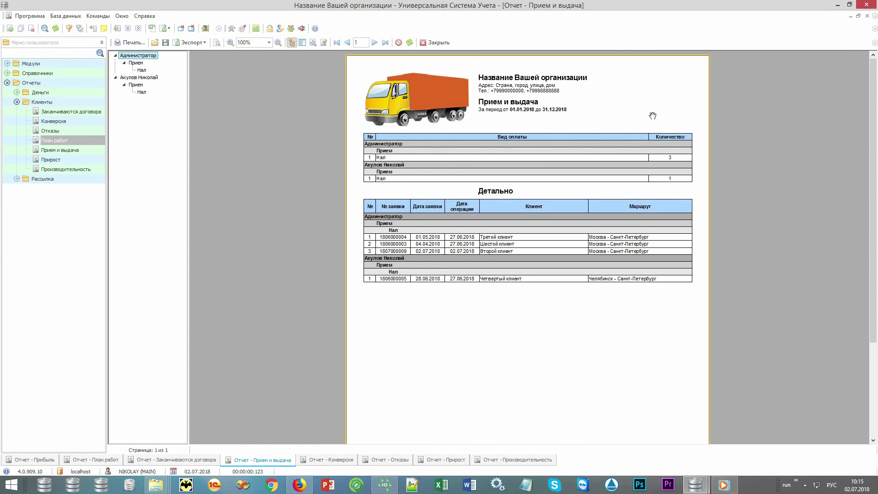
Review the already generated client reports Конверсия, Отказы, Прирост and Производительность
click(332, 460)
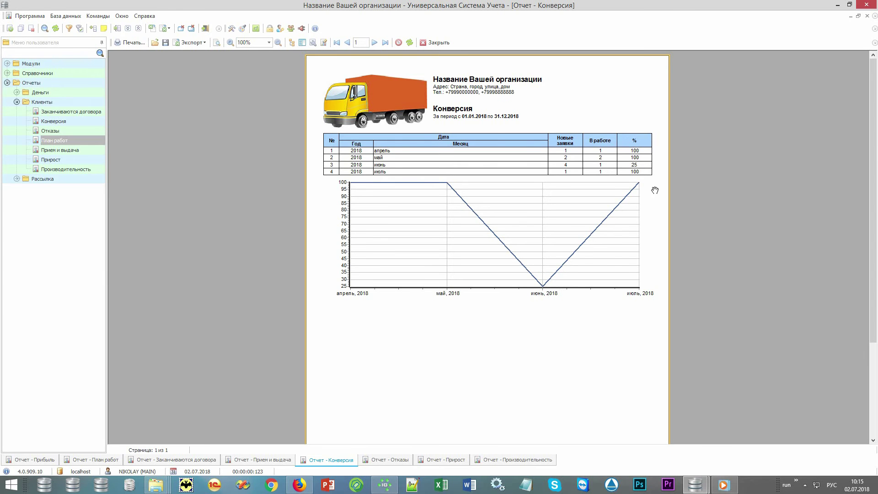
click(382, 462)
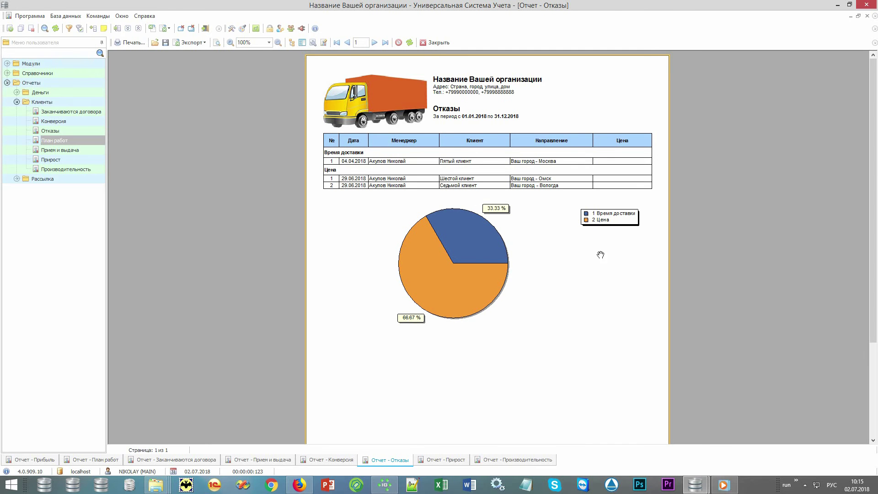
click(439, 461)
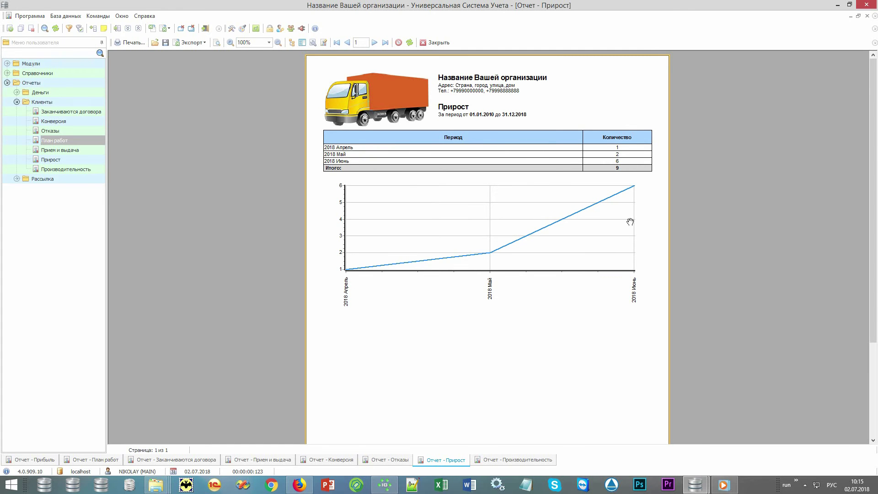
click(504, 463)
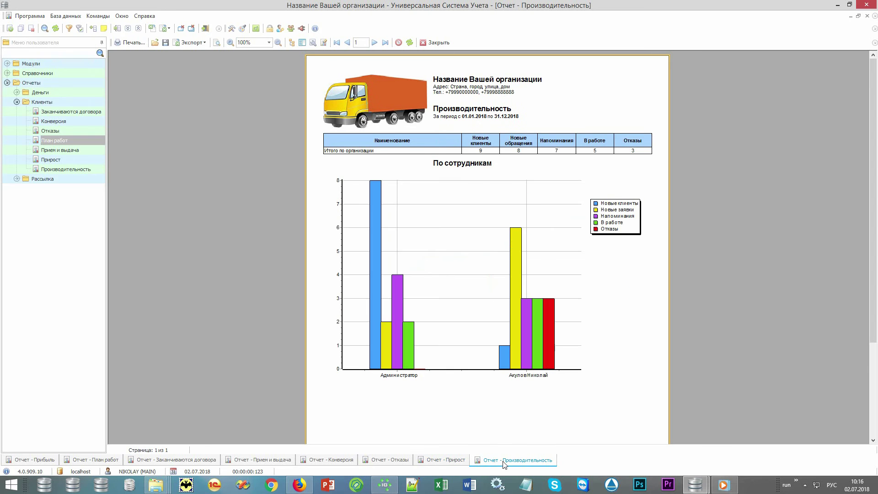